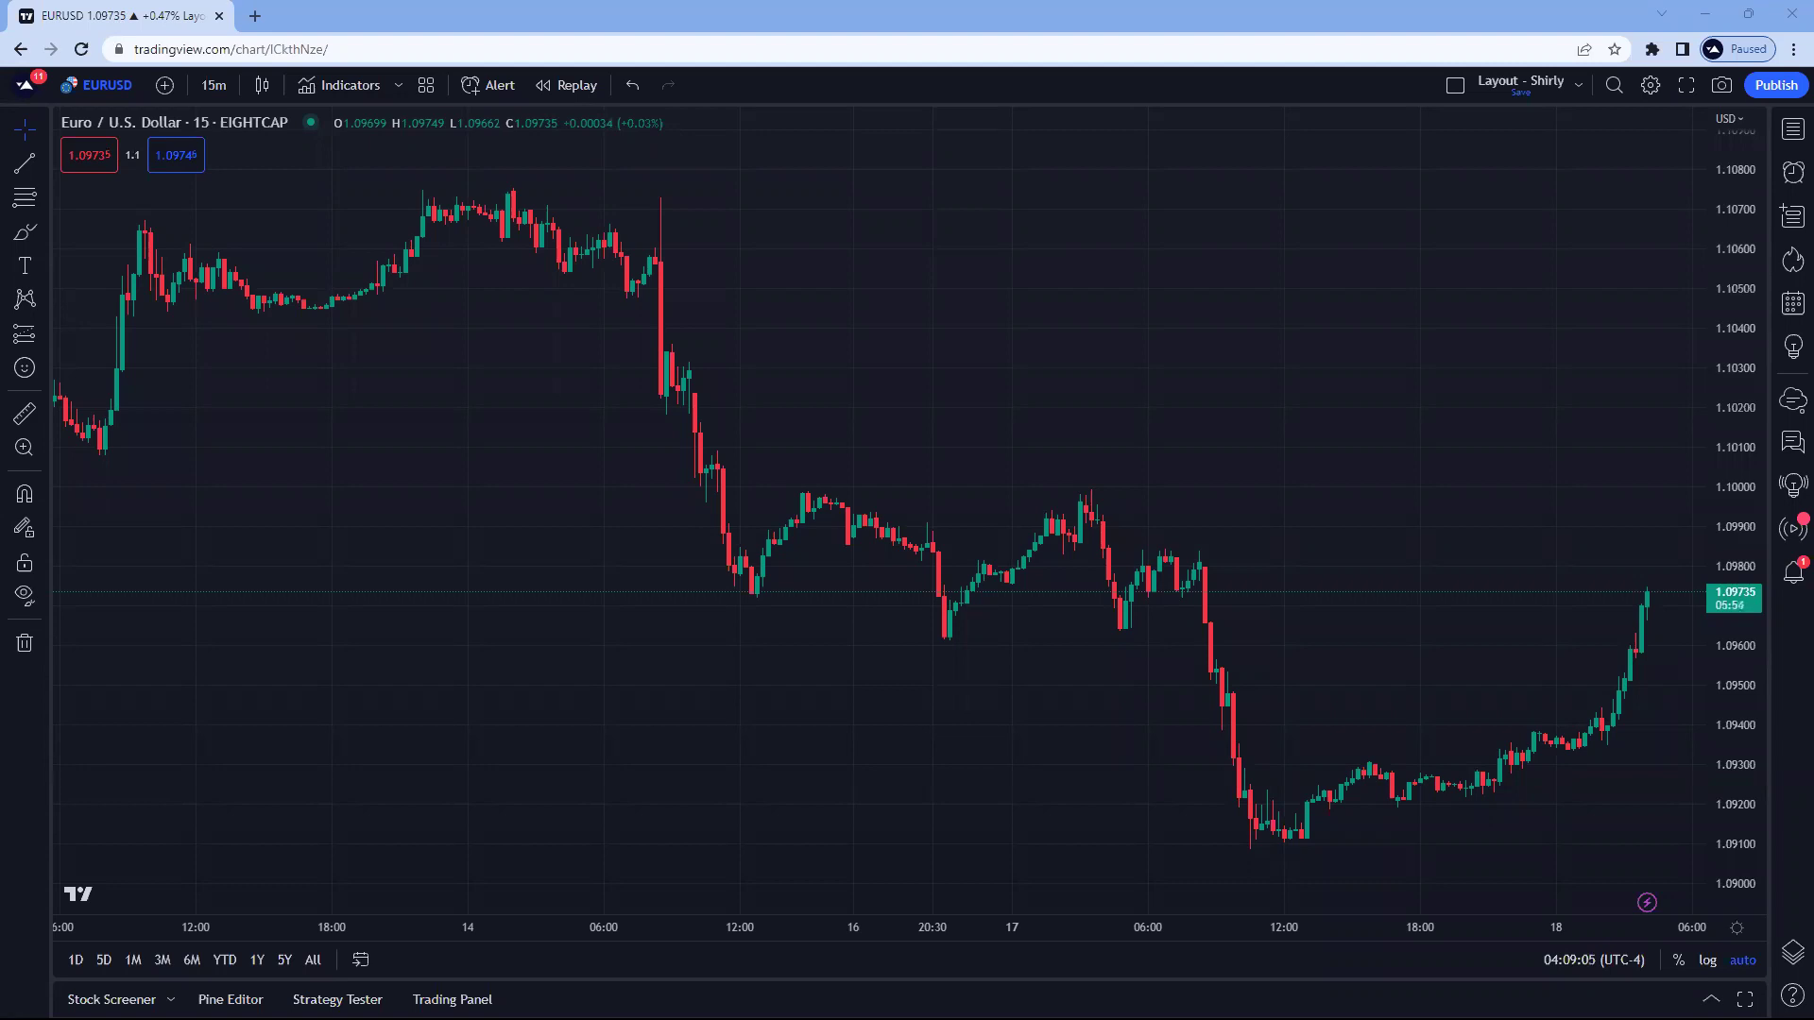
# Load the EIGHTCAP AUDUSD chart and set it to the 5-minute timeframe
pyautogui.click(86, 87)
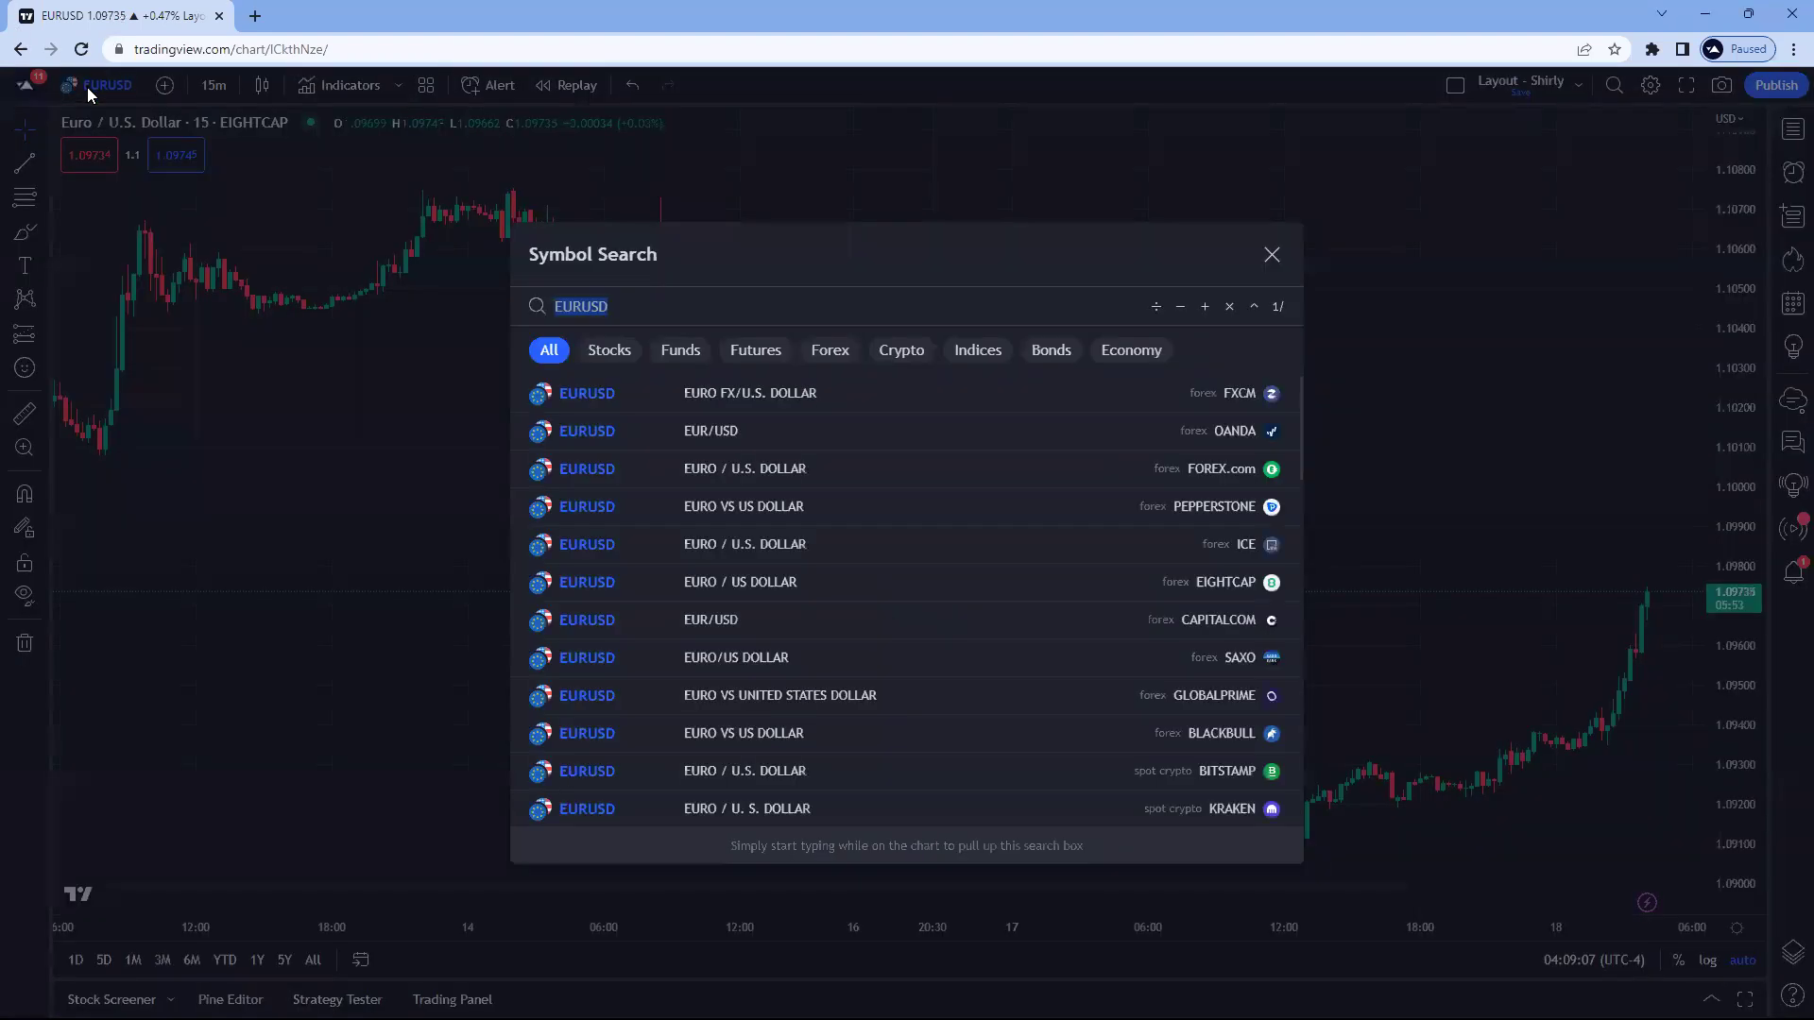
pyautogui.write('a')
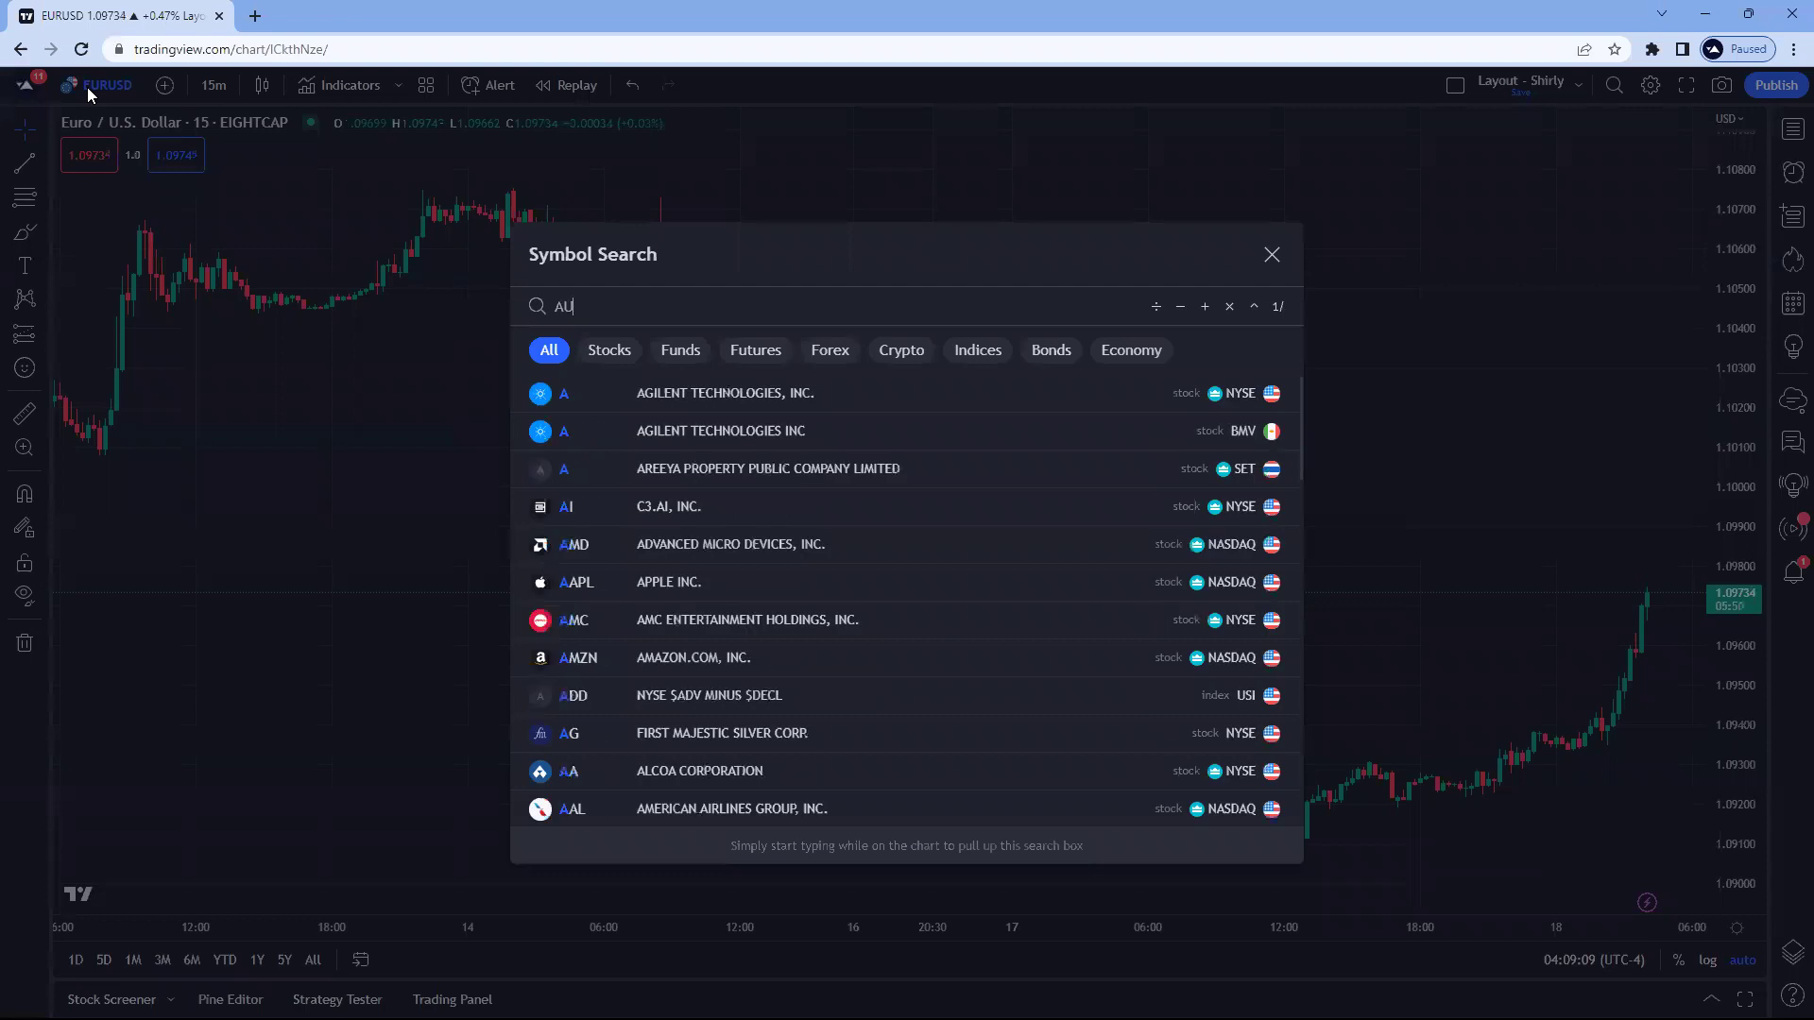
pyautogui.write('udusd')
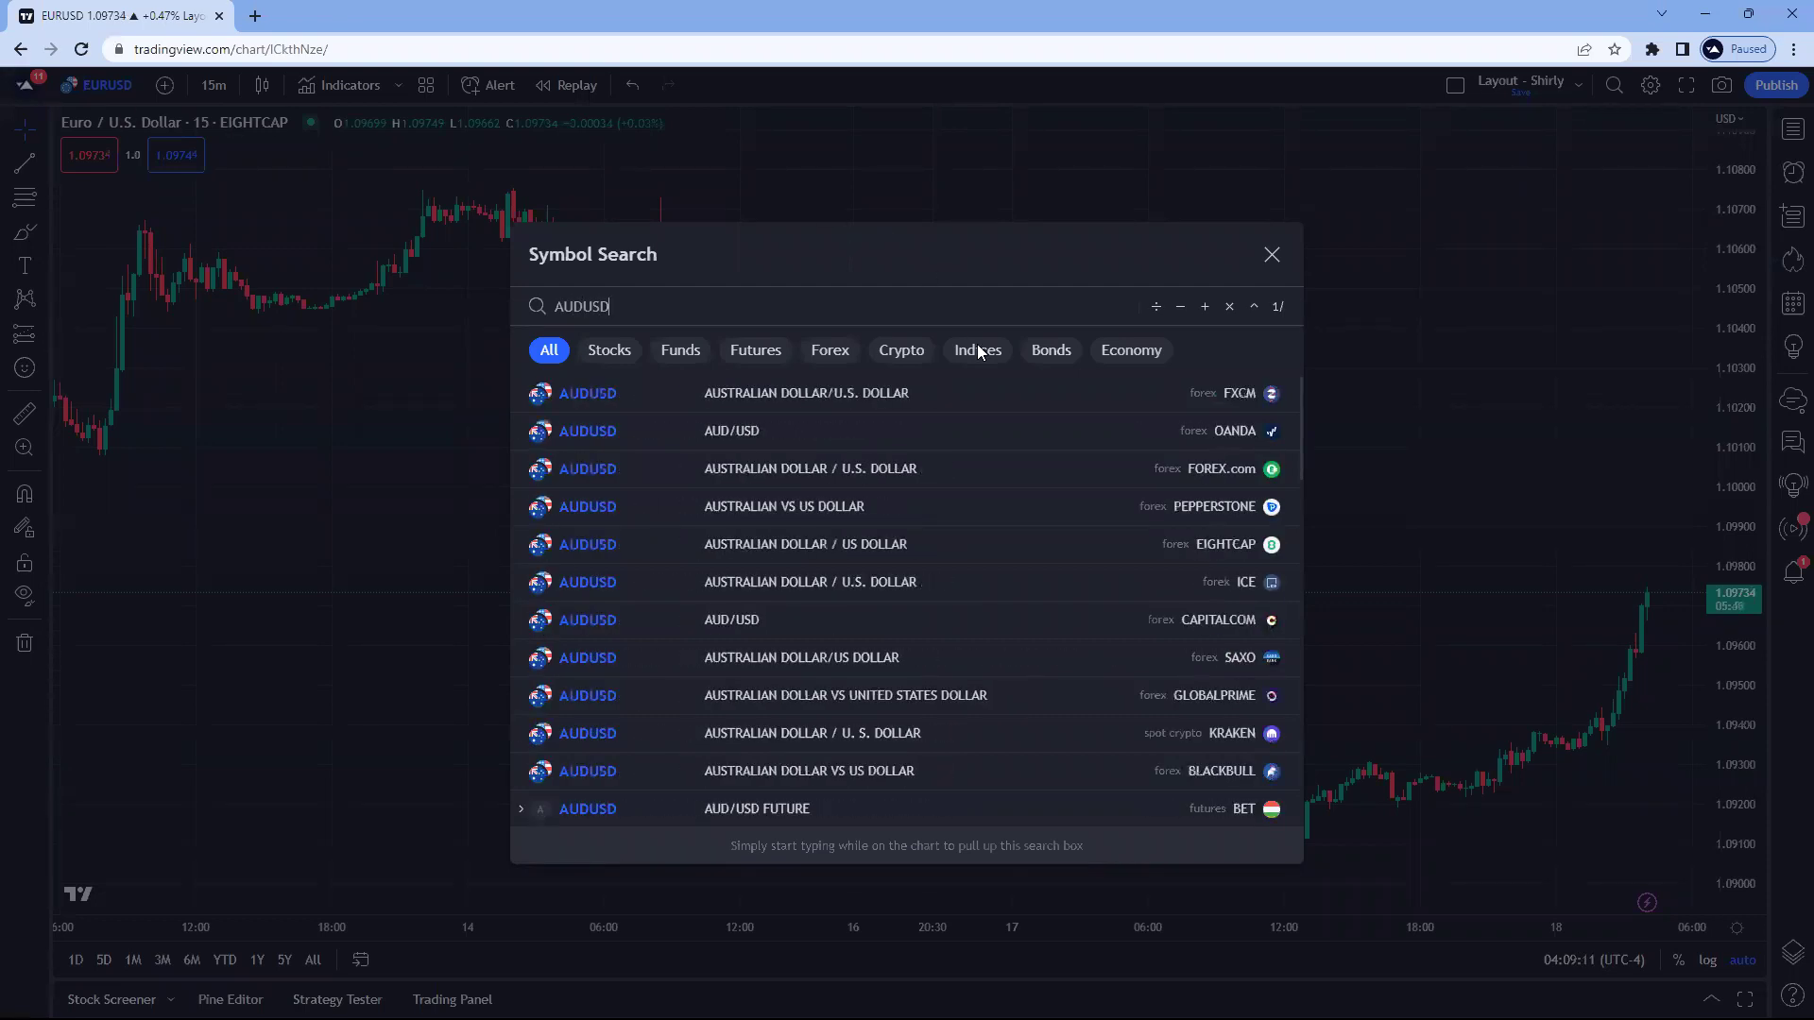
pyautogui.click(907, 547)
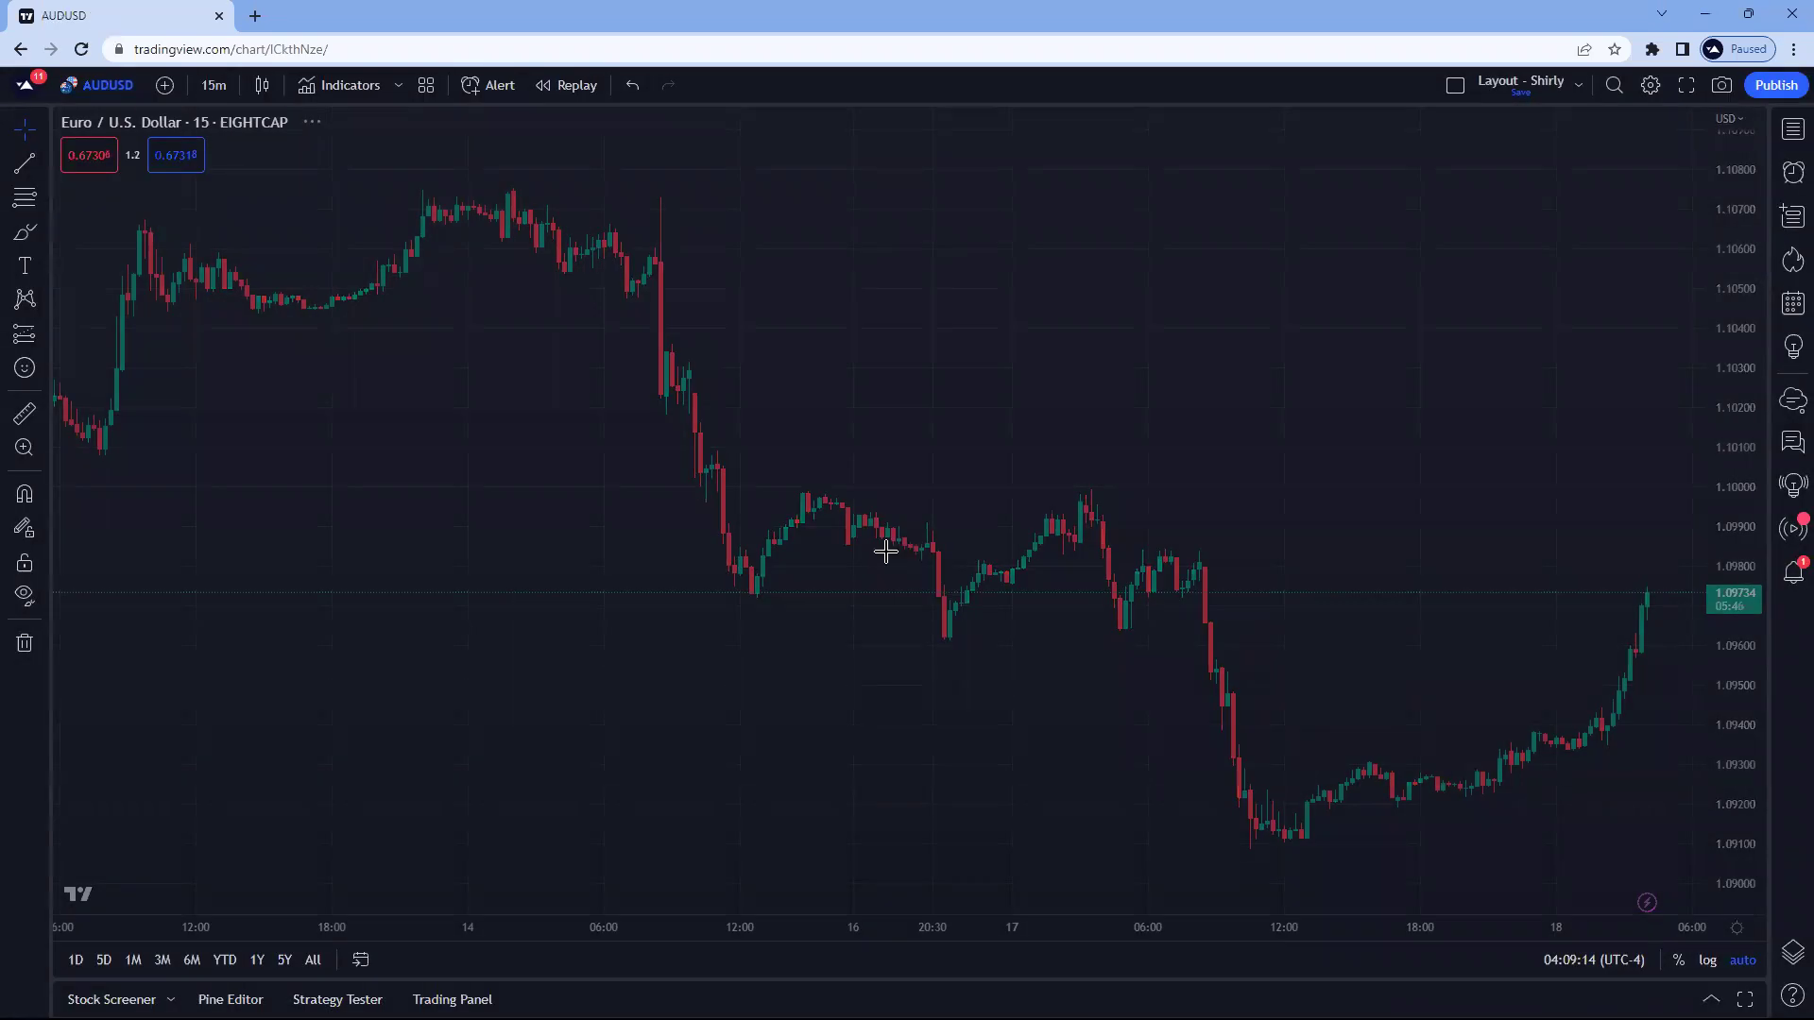
pyautogui.click(212, 85)
pyautogui.click(236, 363)
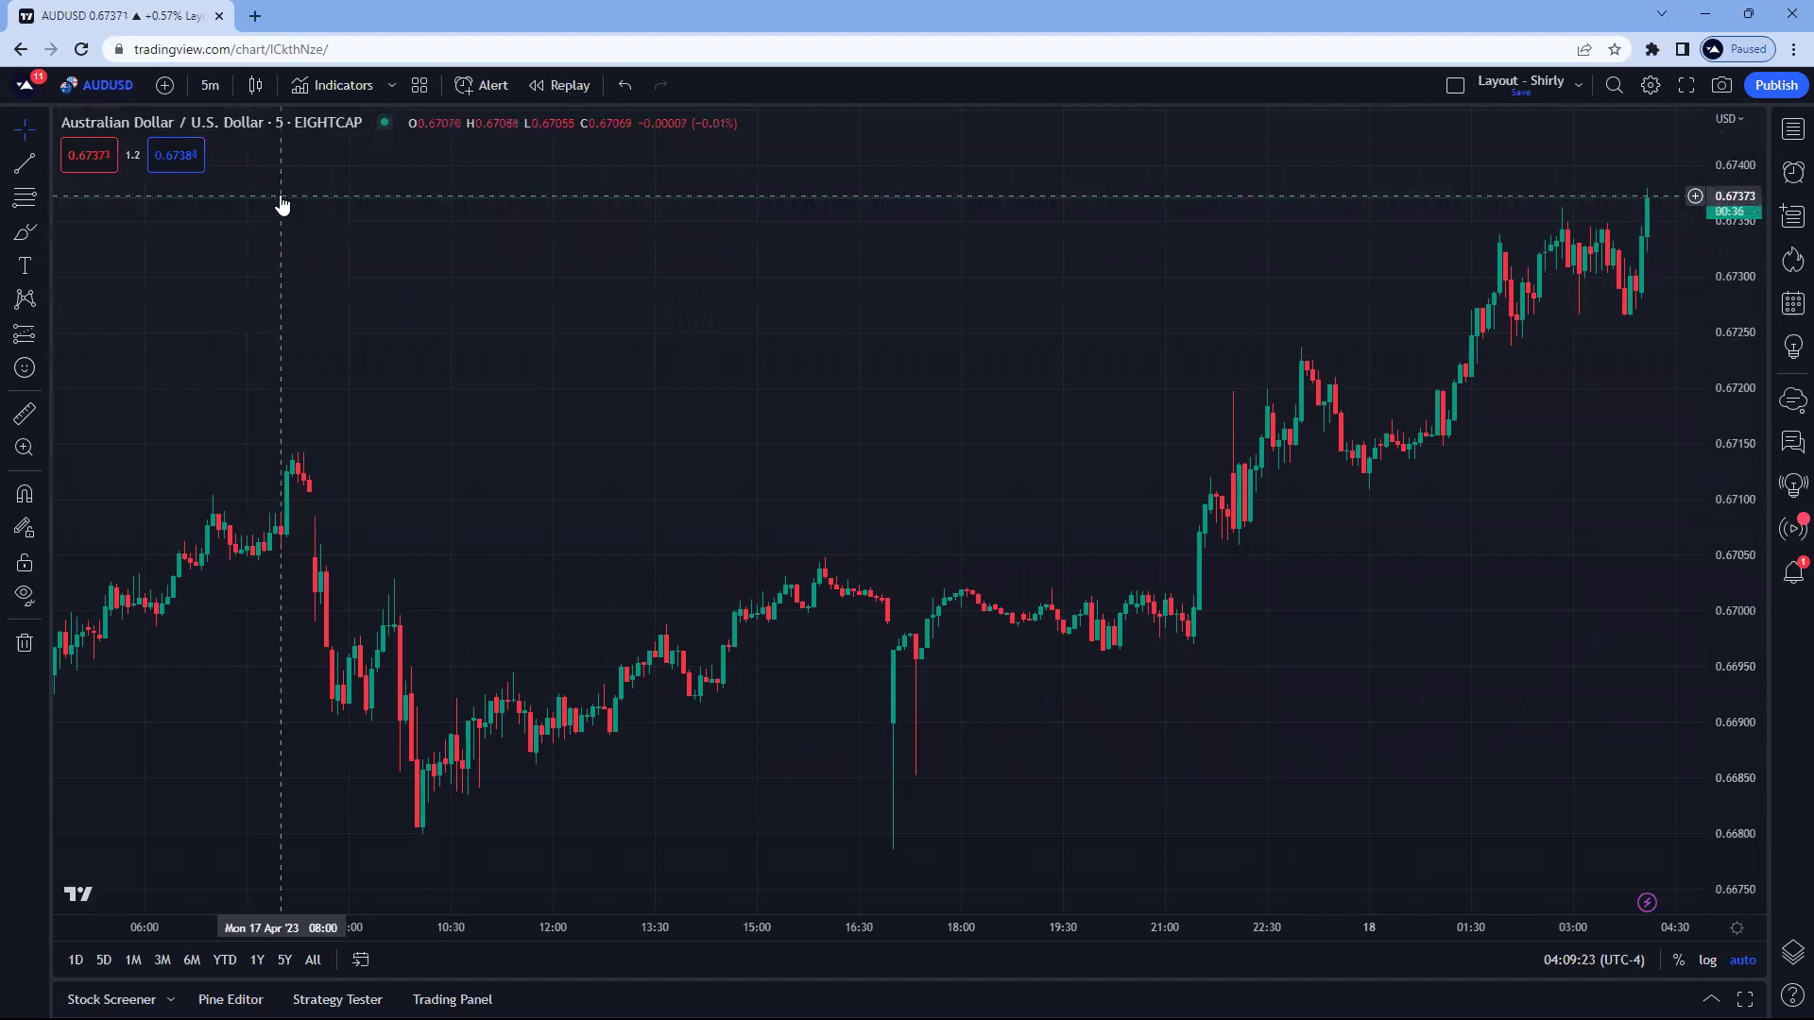
# Add the built-in Supertrend and everget's SuperTrend Buy/Sell script from the 'super' indicator search
pyautogui.click(336, 90)
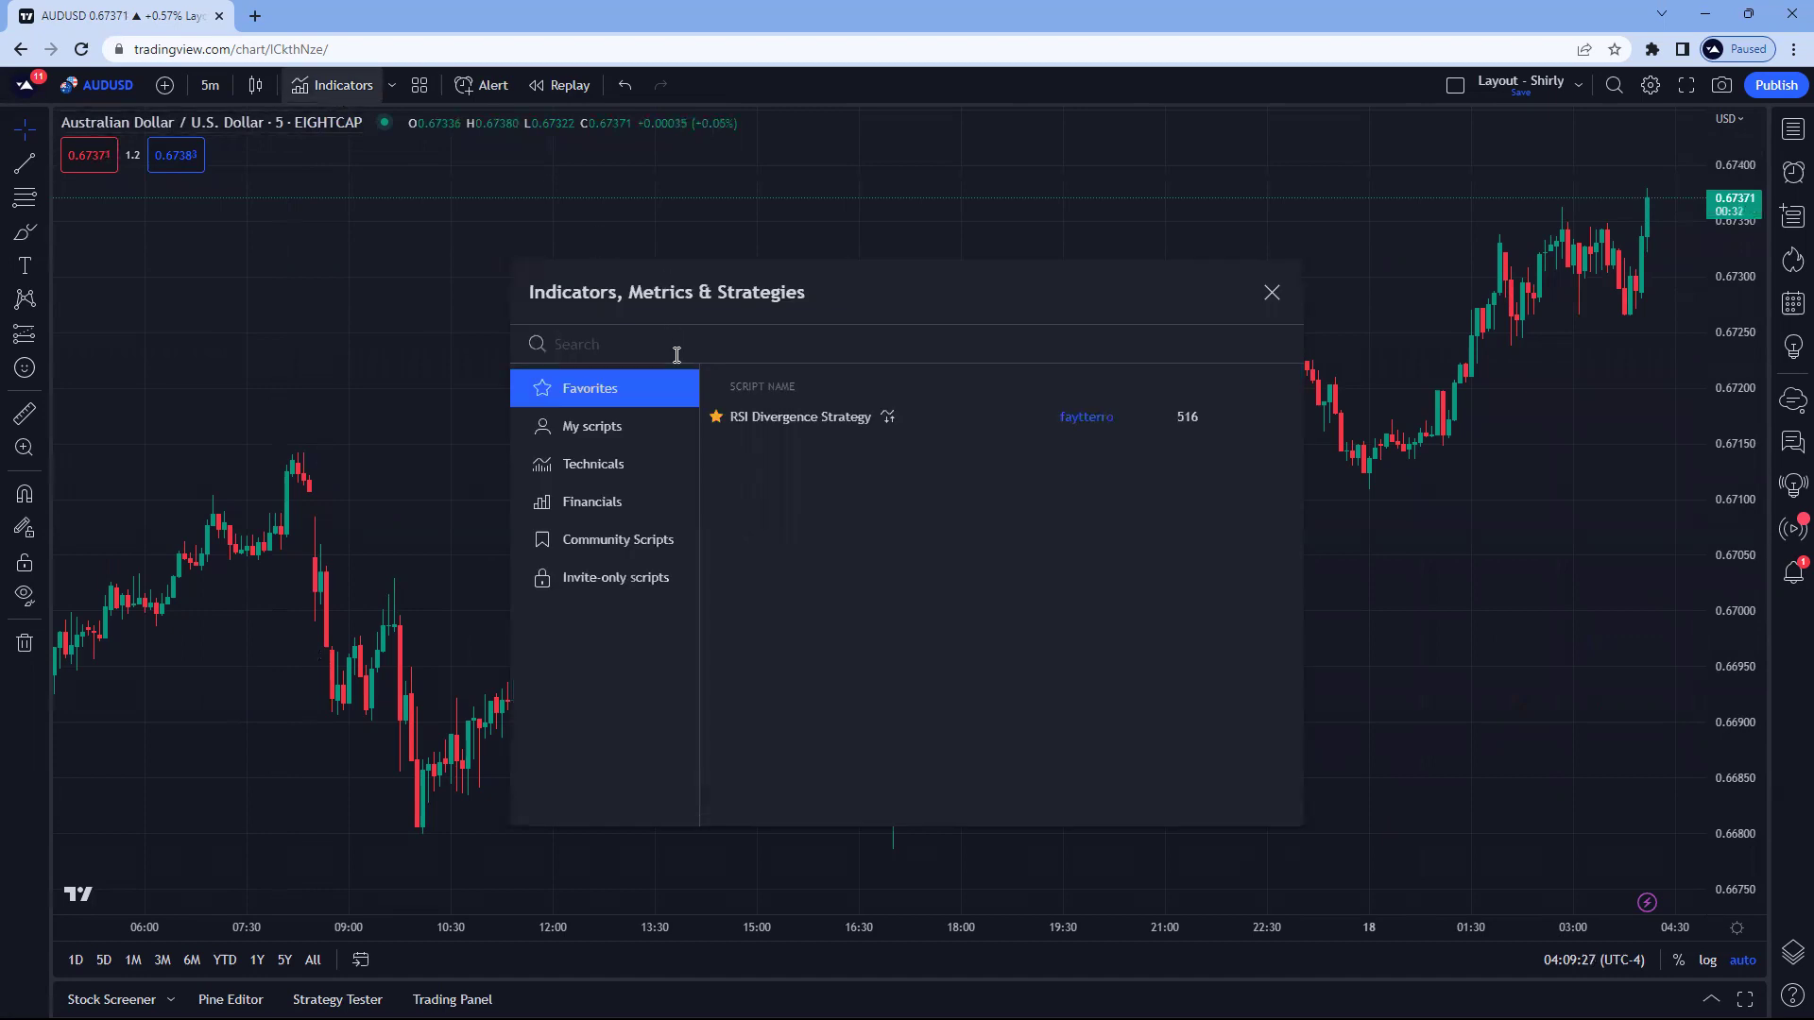
pyautogui.write('super')
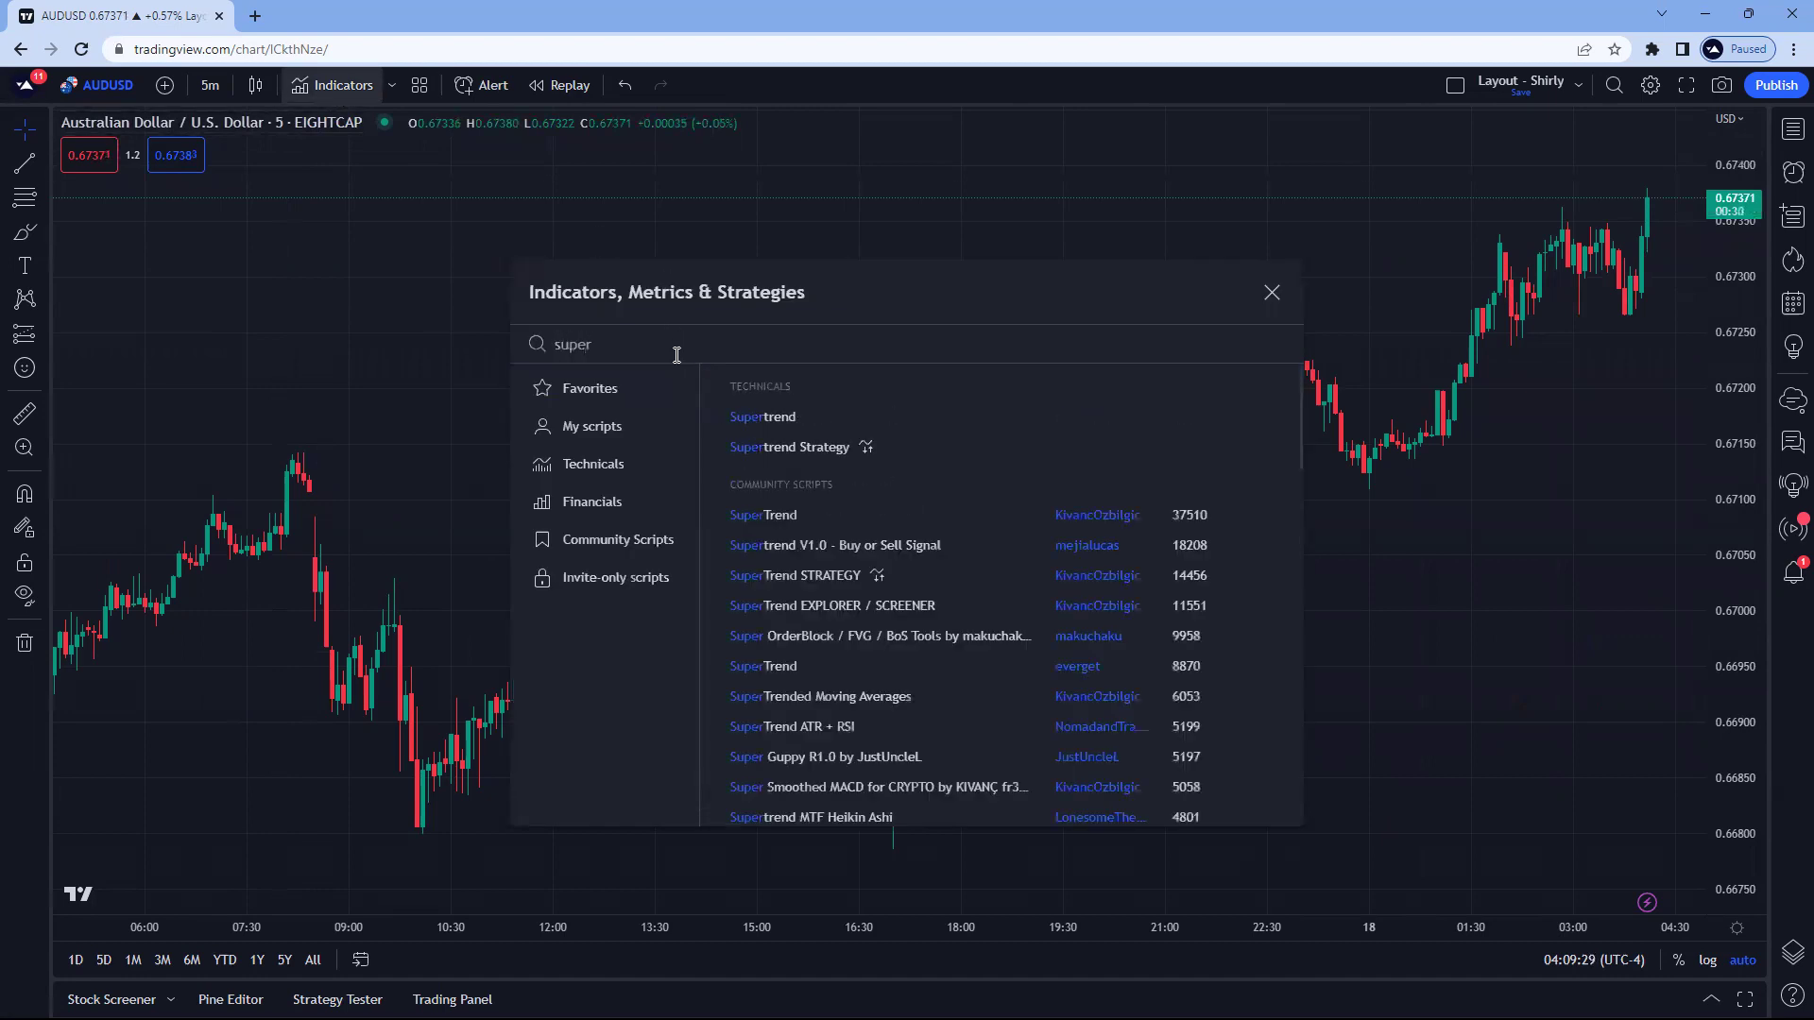
pyautogui.click(805, 409)
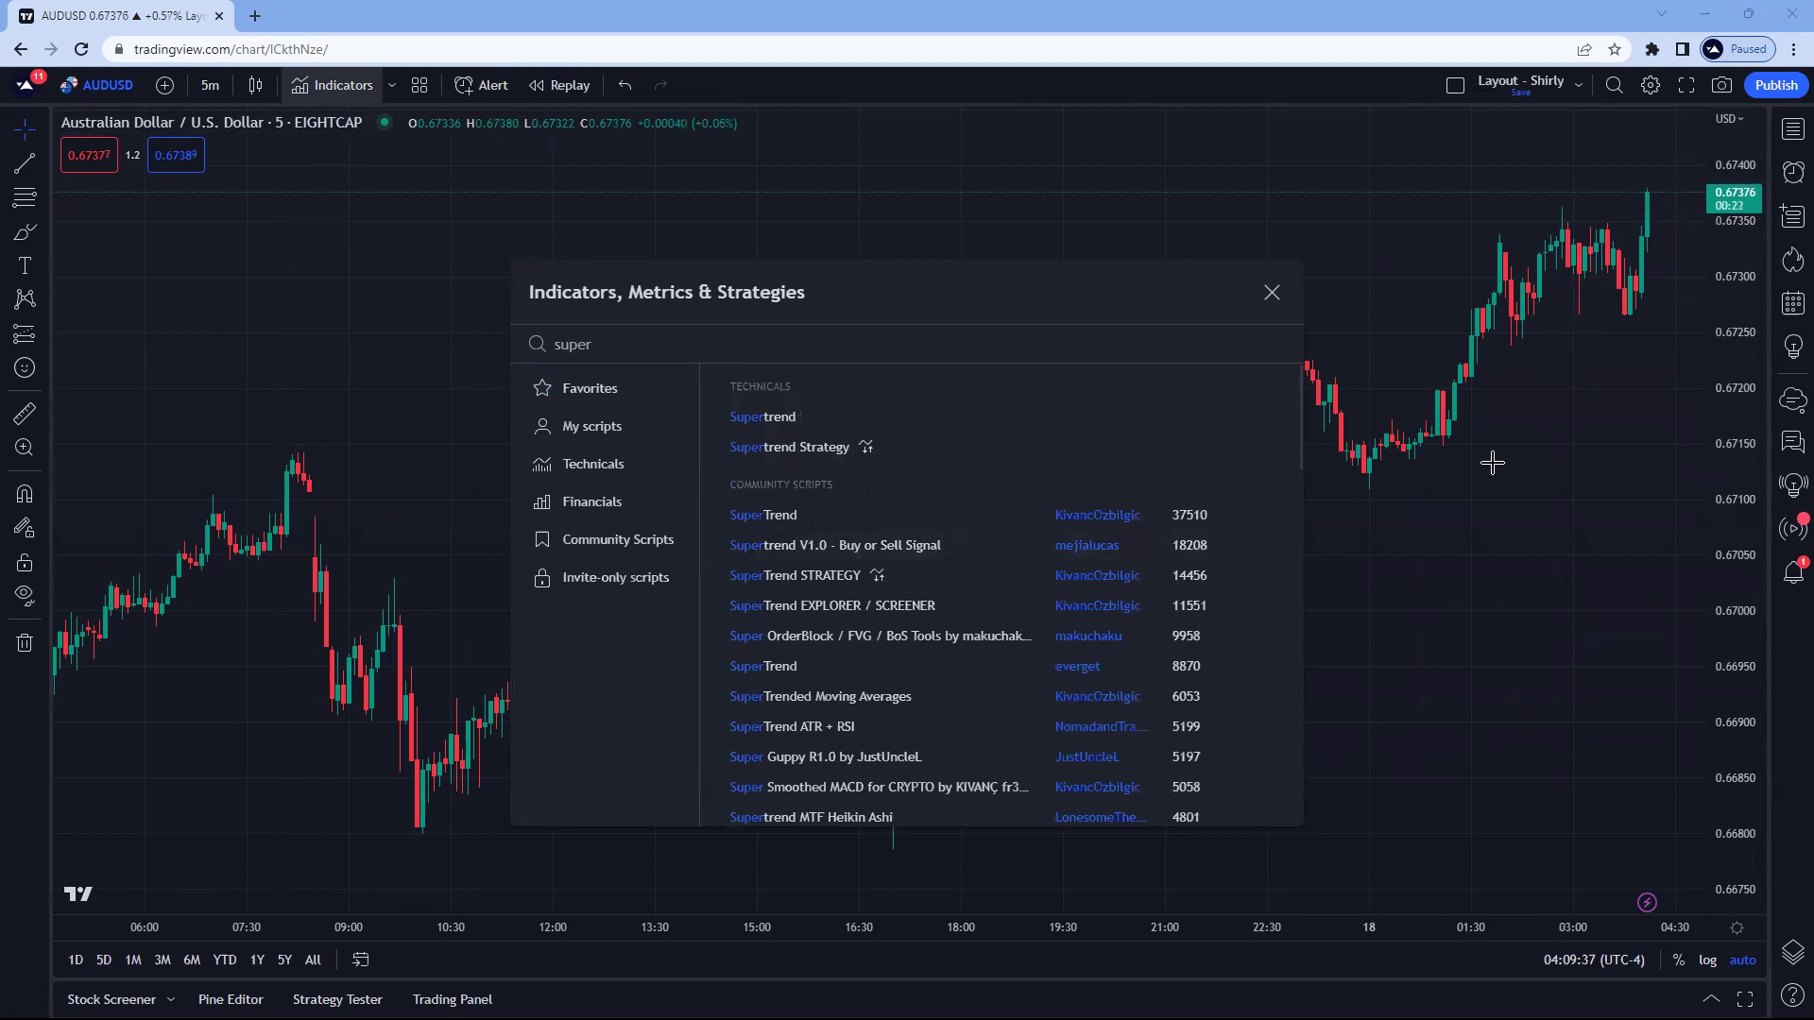
pyautogui.click(798, 411)
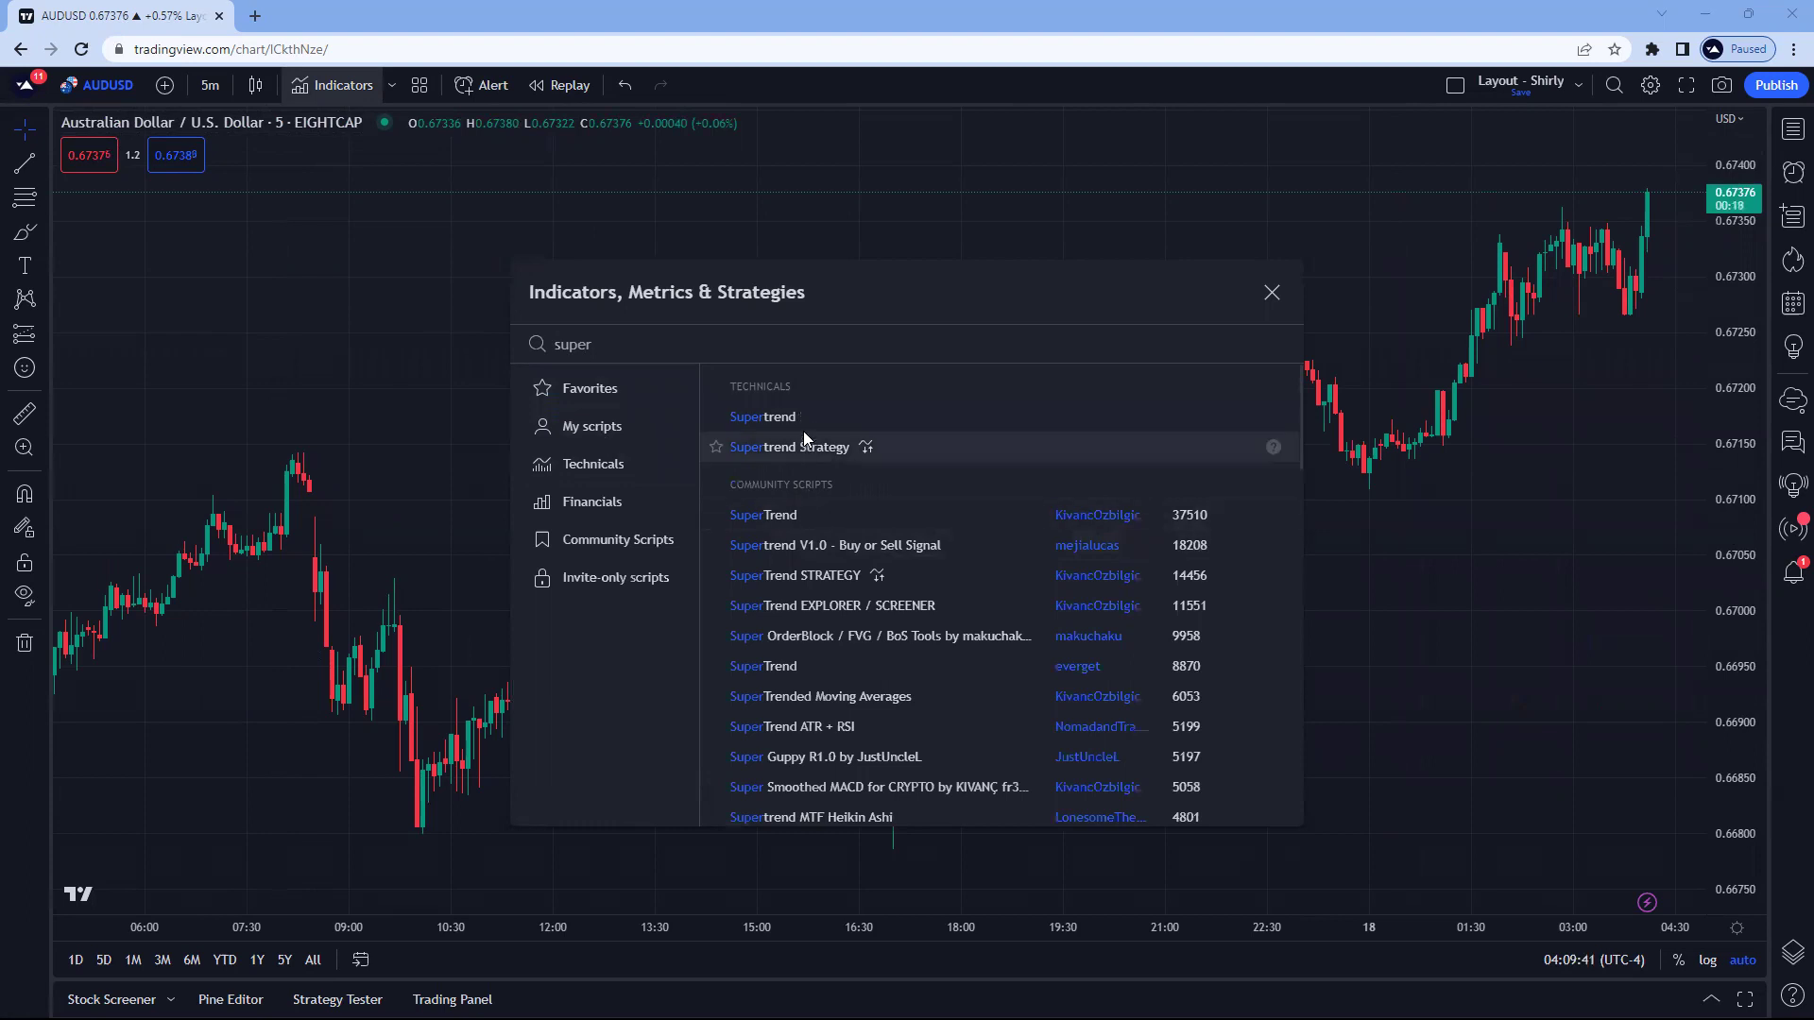
pyautogui.click(806, 416)
pyautogui.moveTo(806, 292); pyautogui.dragTo(1068, 219)
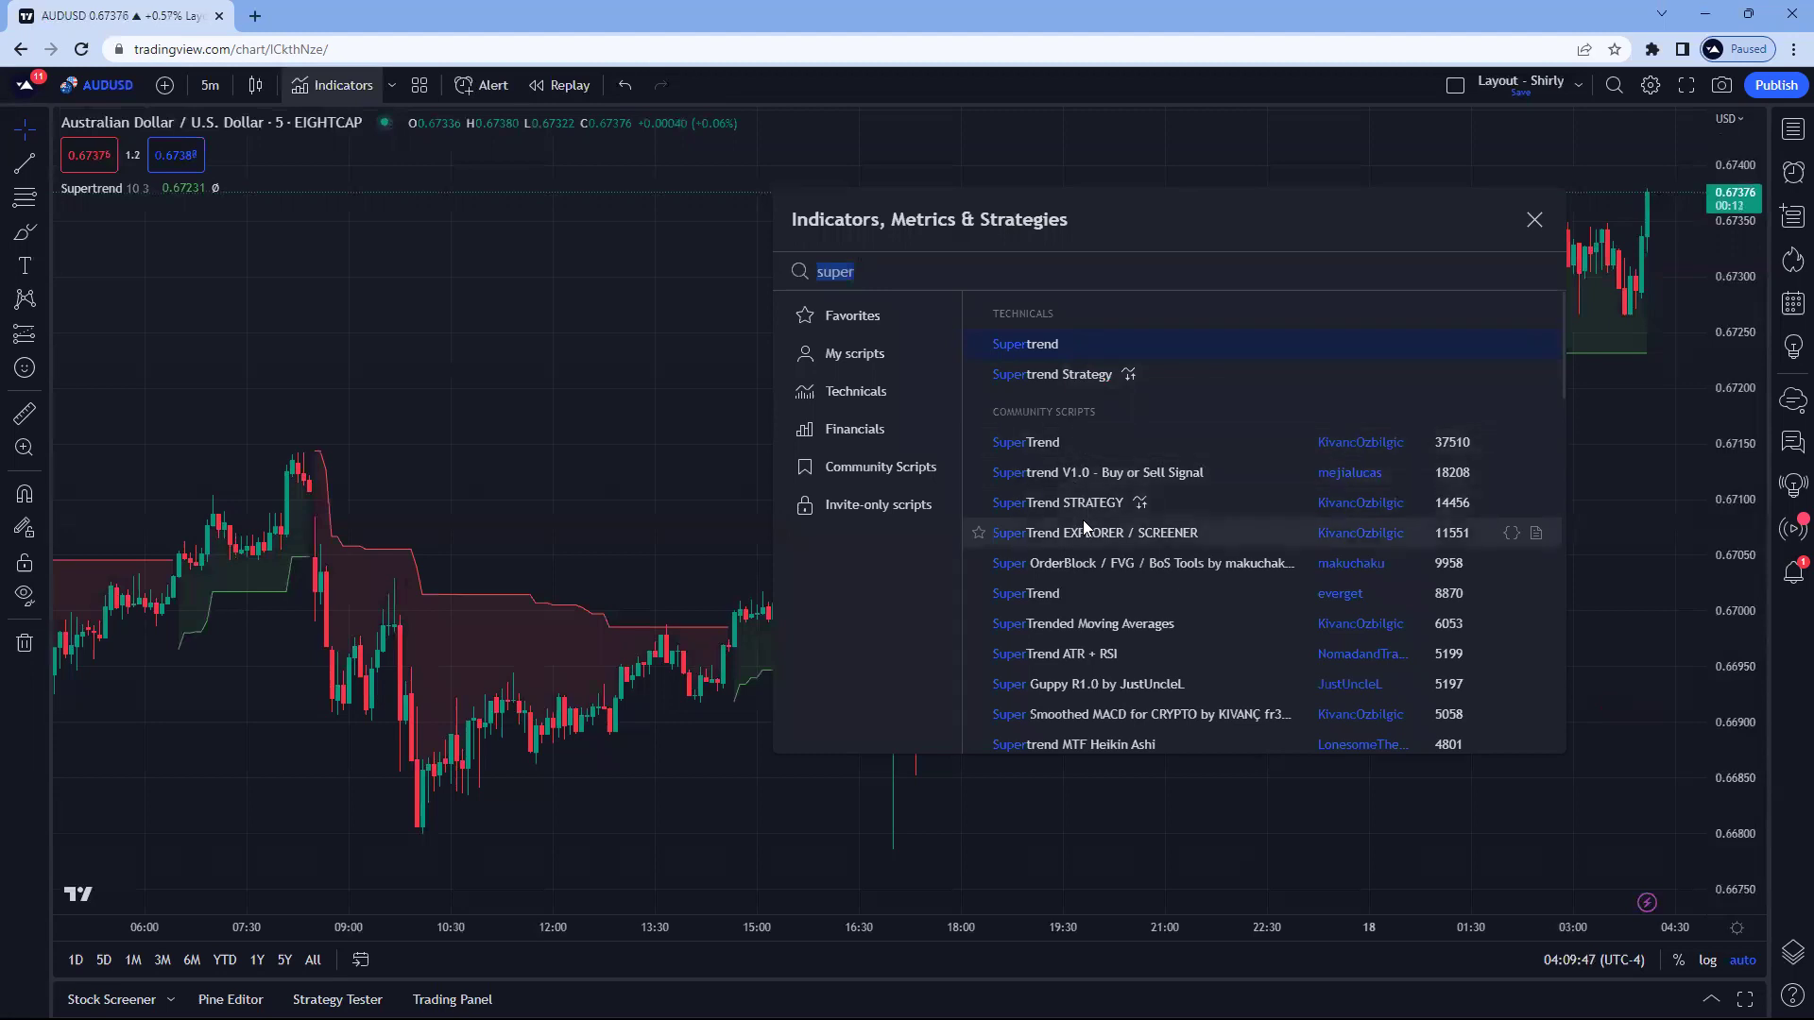
pyautogui.scroll(-3, 1084, 527)
pyautogui.scroll(-3, 1086, 525)
pyautogui.scroll(-2, 1087, 527)
pyautogui.scroll(-4, 1090, 528)
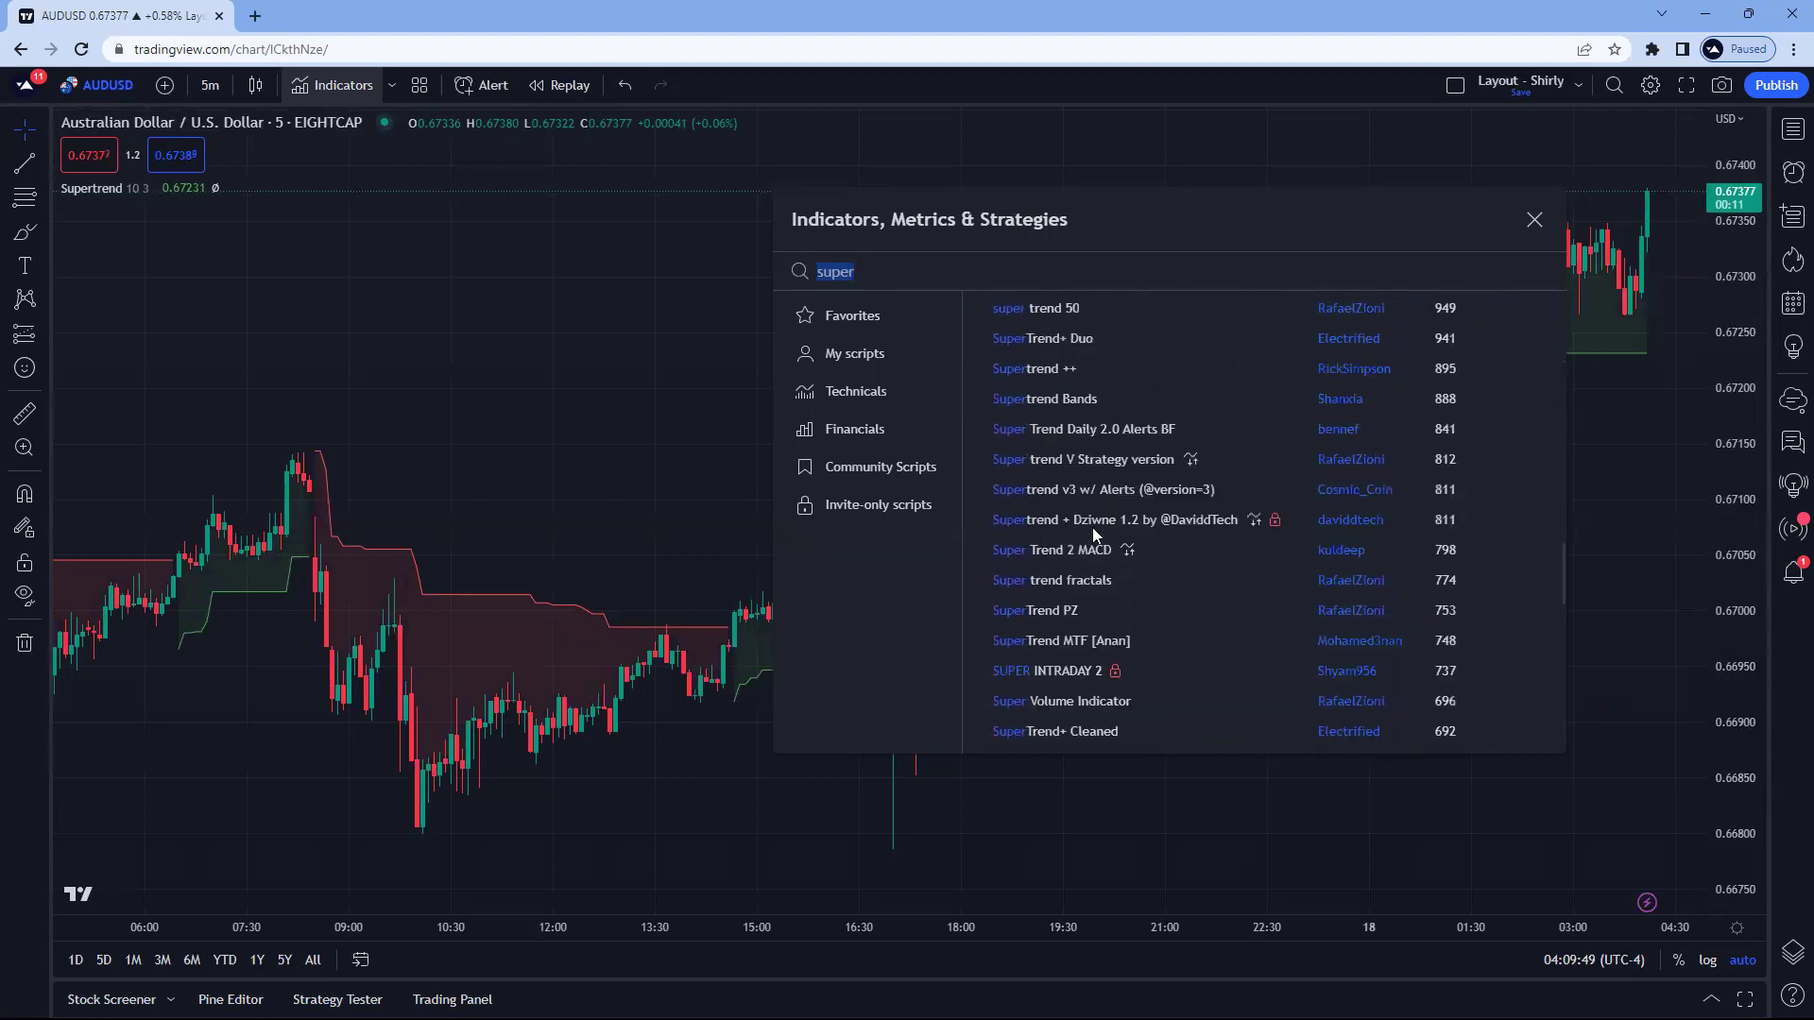
pyautogui.scroll(-3, 1093, 527)
pyautogui.scroll(-1, 1088, 526)
pyautogui.scroll(-3, 1088, 524)
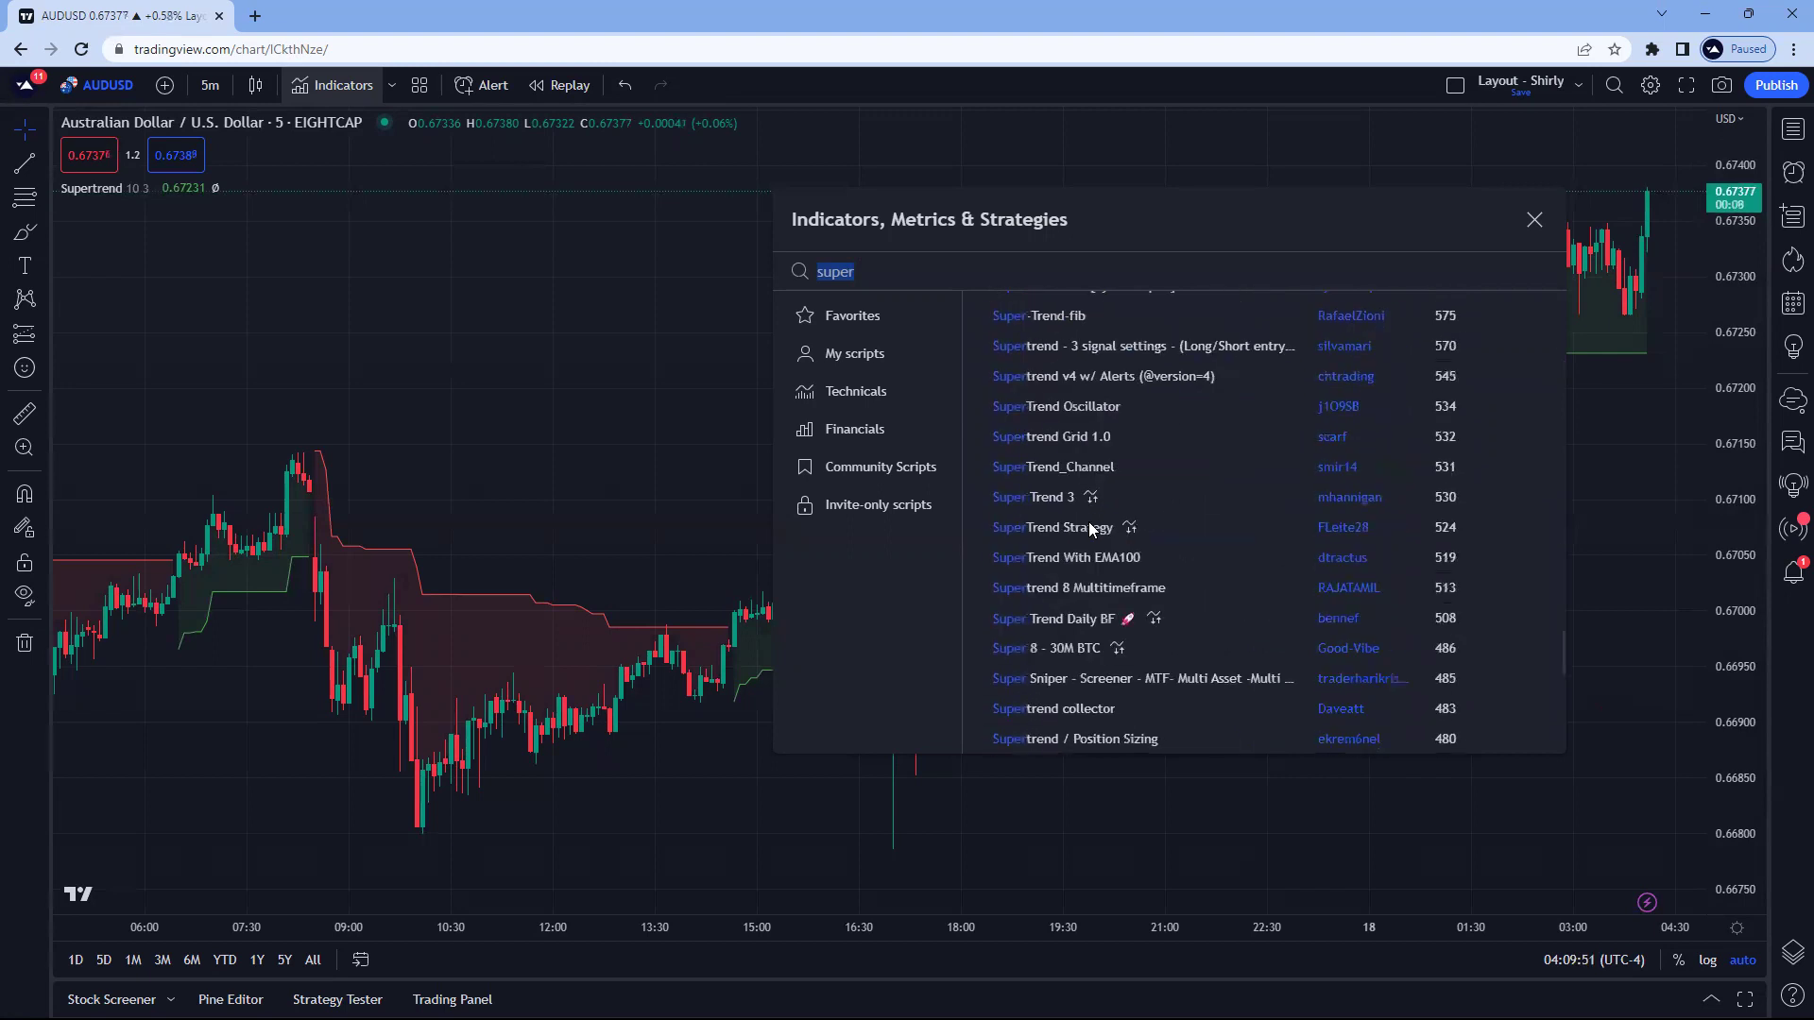
pyautogui.scroll(5, 1089, 522)
pyautogui.scroll(5, 1088, 522)
pyautogui.scroll(5, 1089, 521)
pyautogui.scroll(5, 1089, 522)
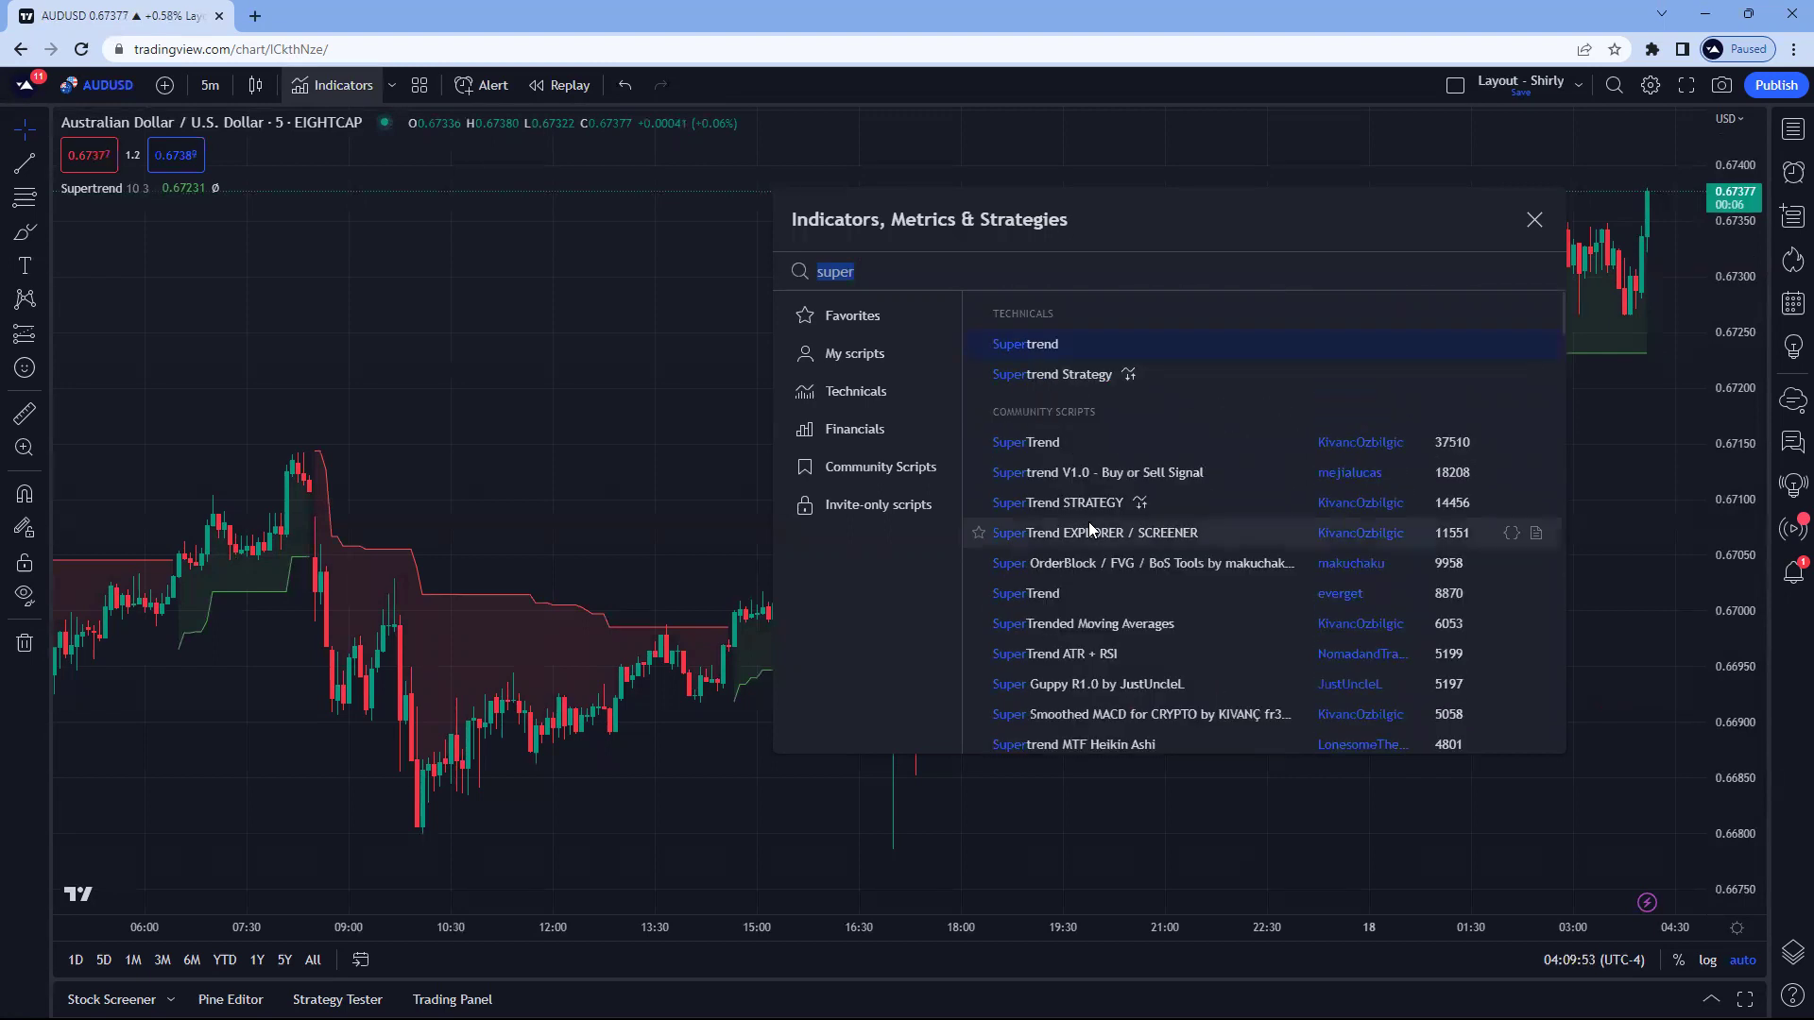
pyautogui.click(1105, 594)
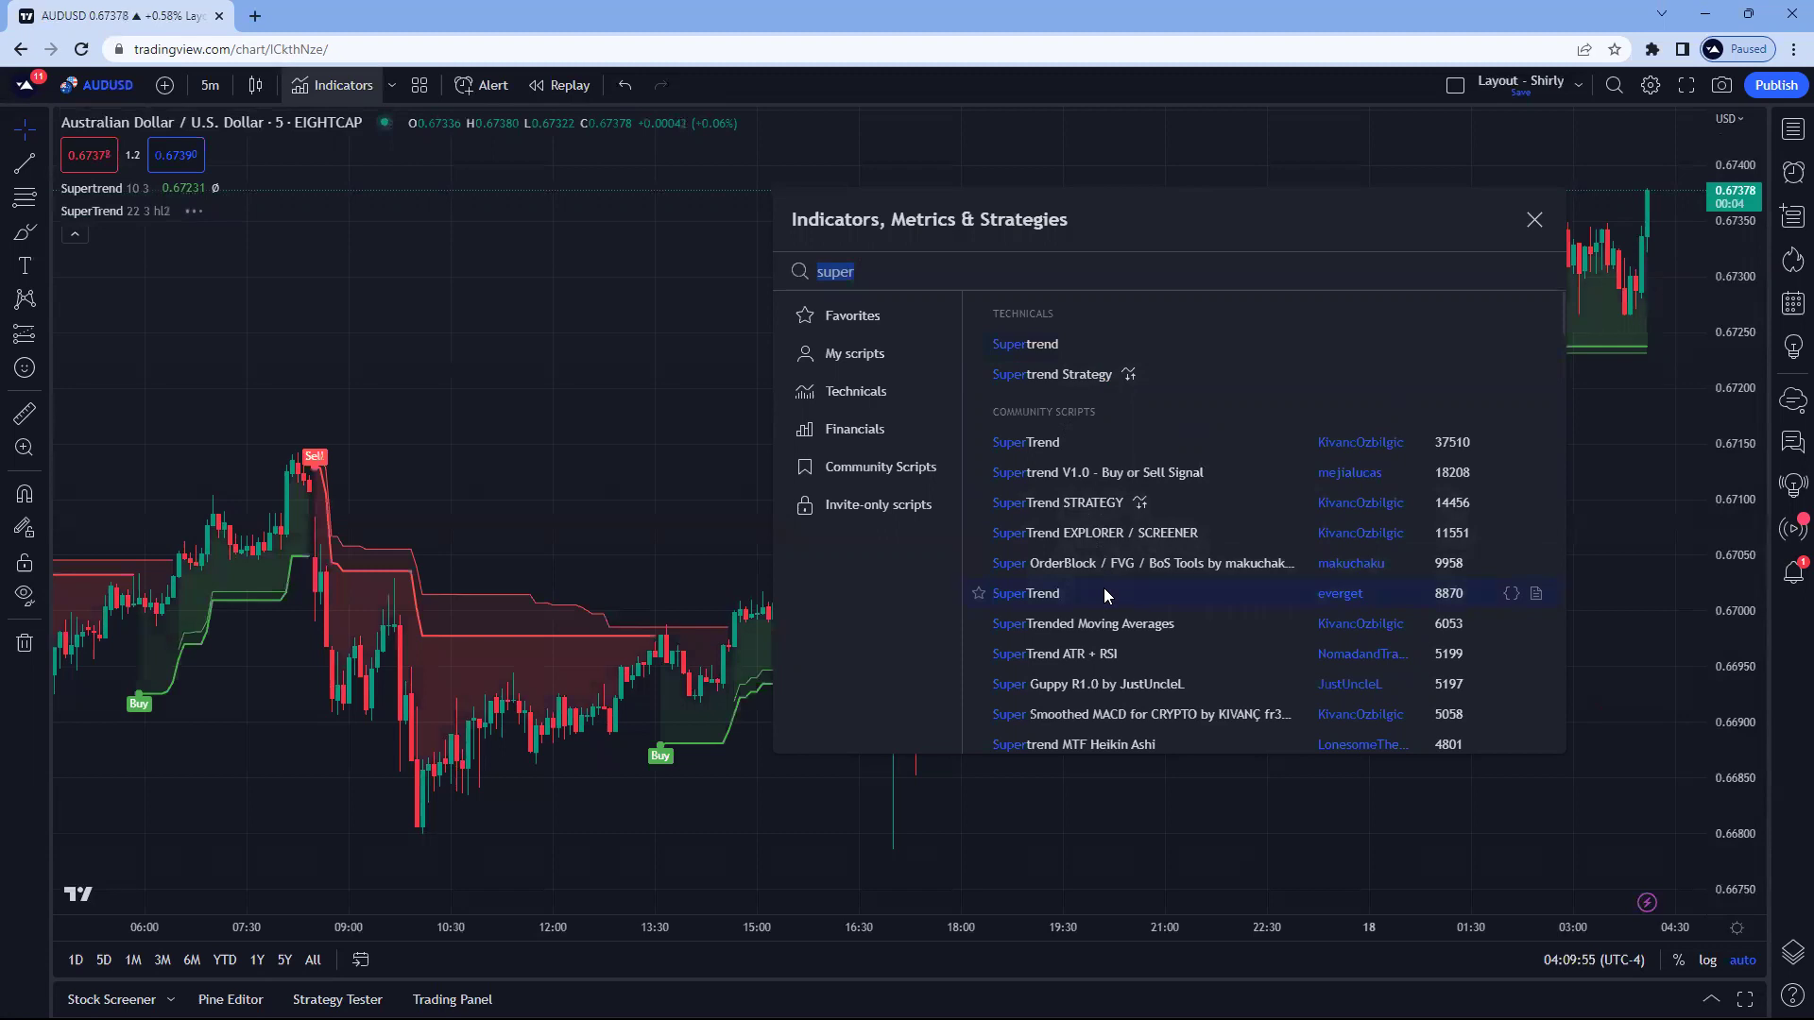
pyautogui.click(1534, 219)
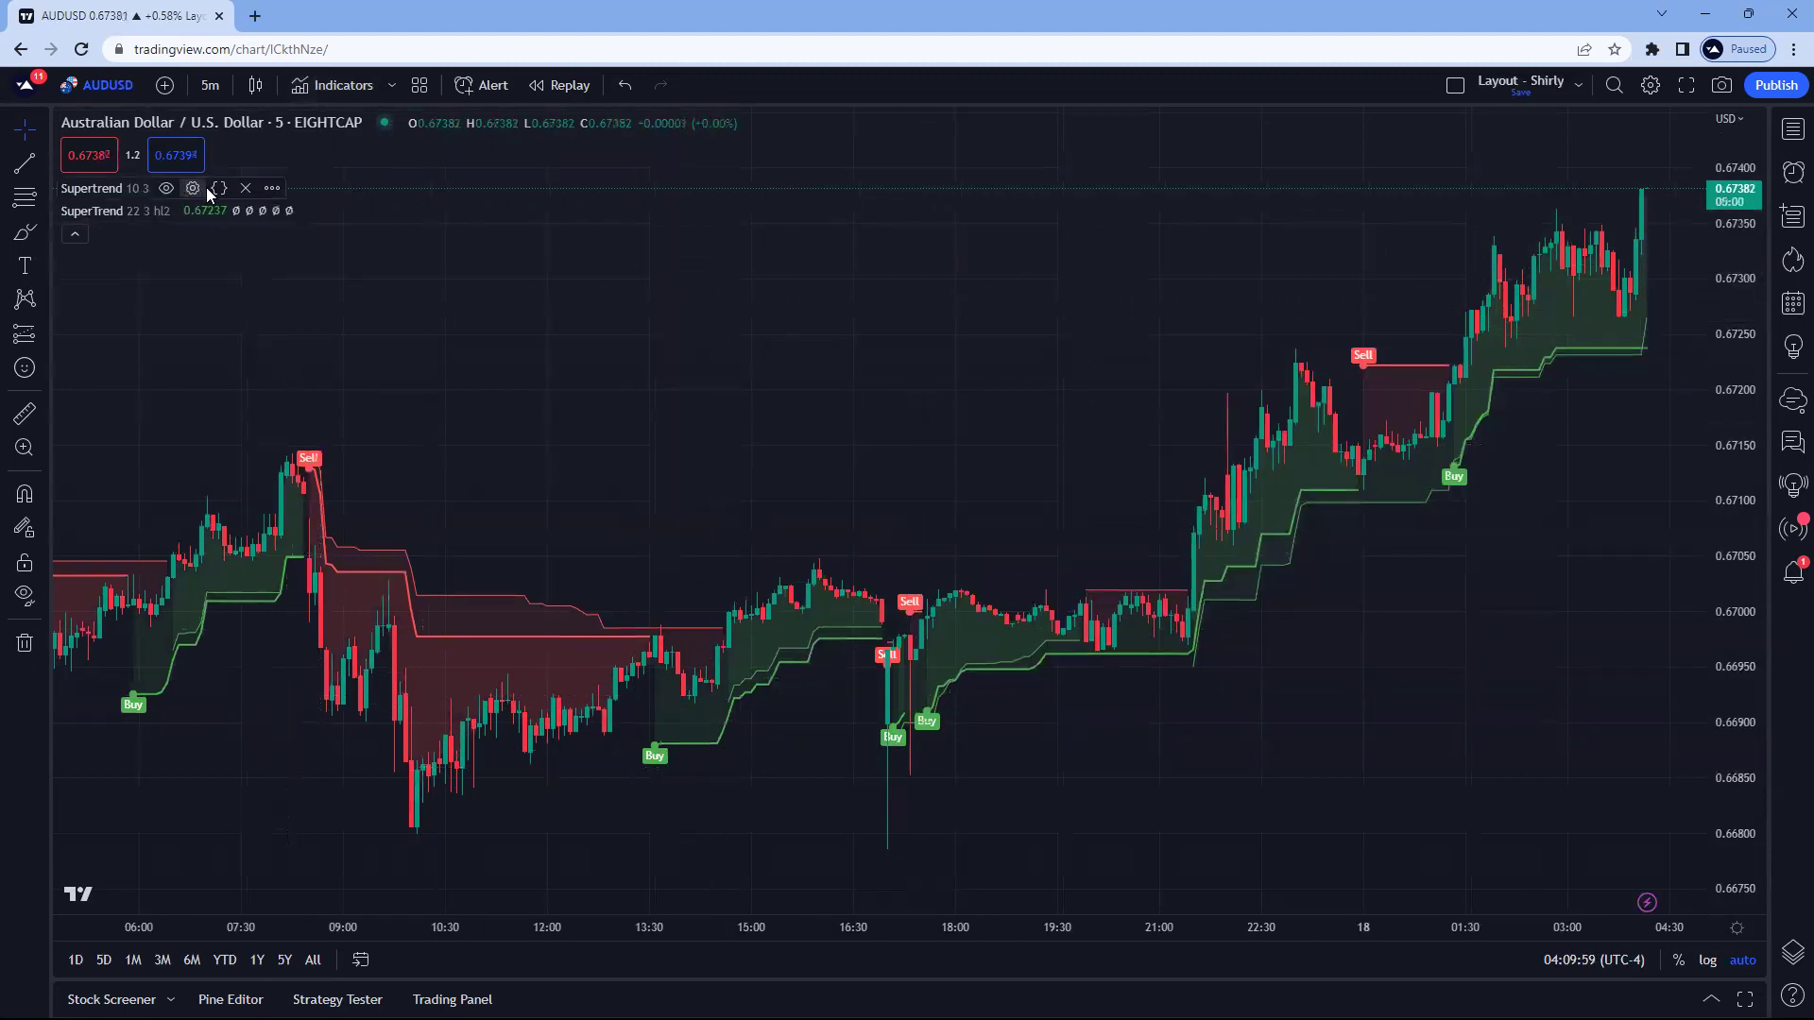
# Remove the Supertrend 10 3 indicator from the chart and open the alerts panel
pyautogui.click(246, 187)
pyautogui.scroll(-1, 841, 564)
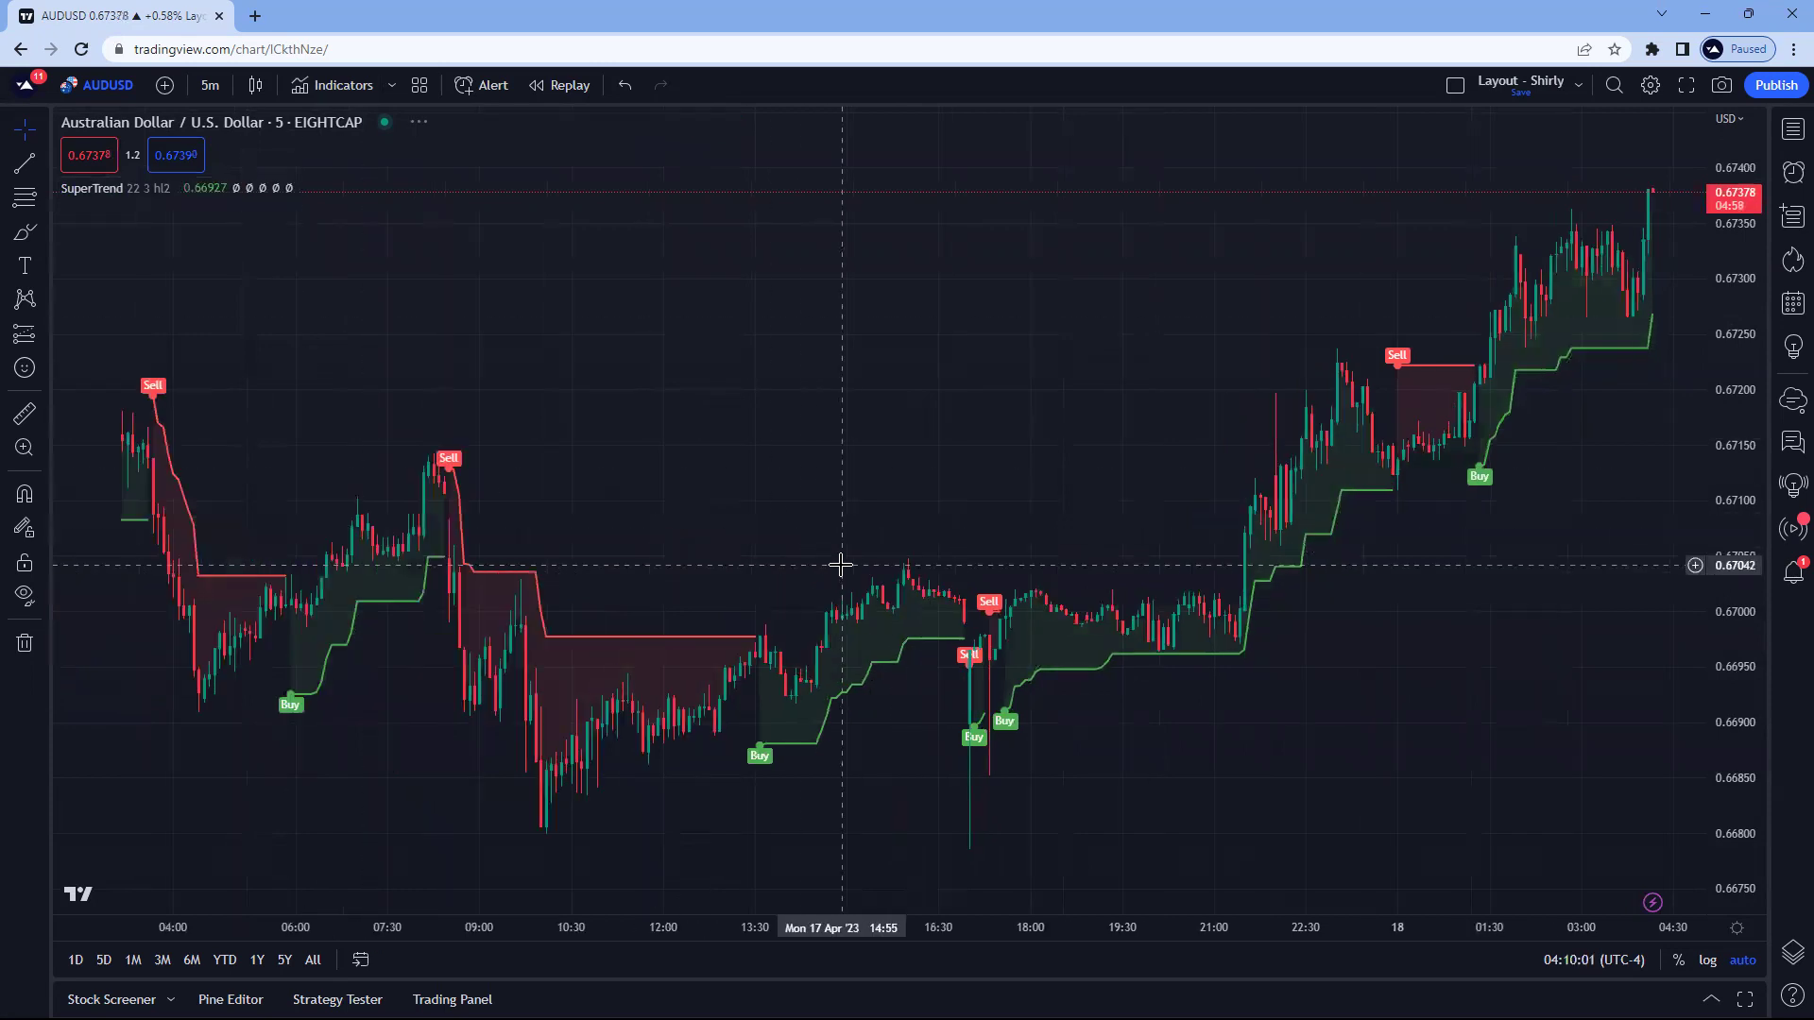
pyautogui.scroll(-2, 840, 564)
pyautogui.moveTo(677, 721)
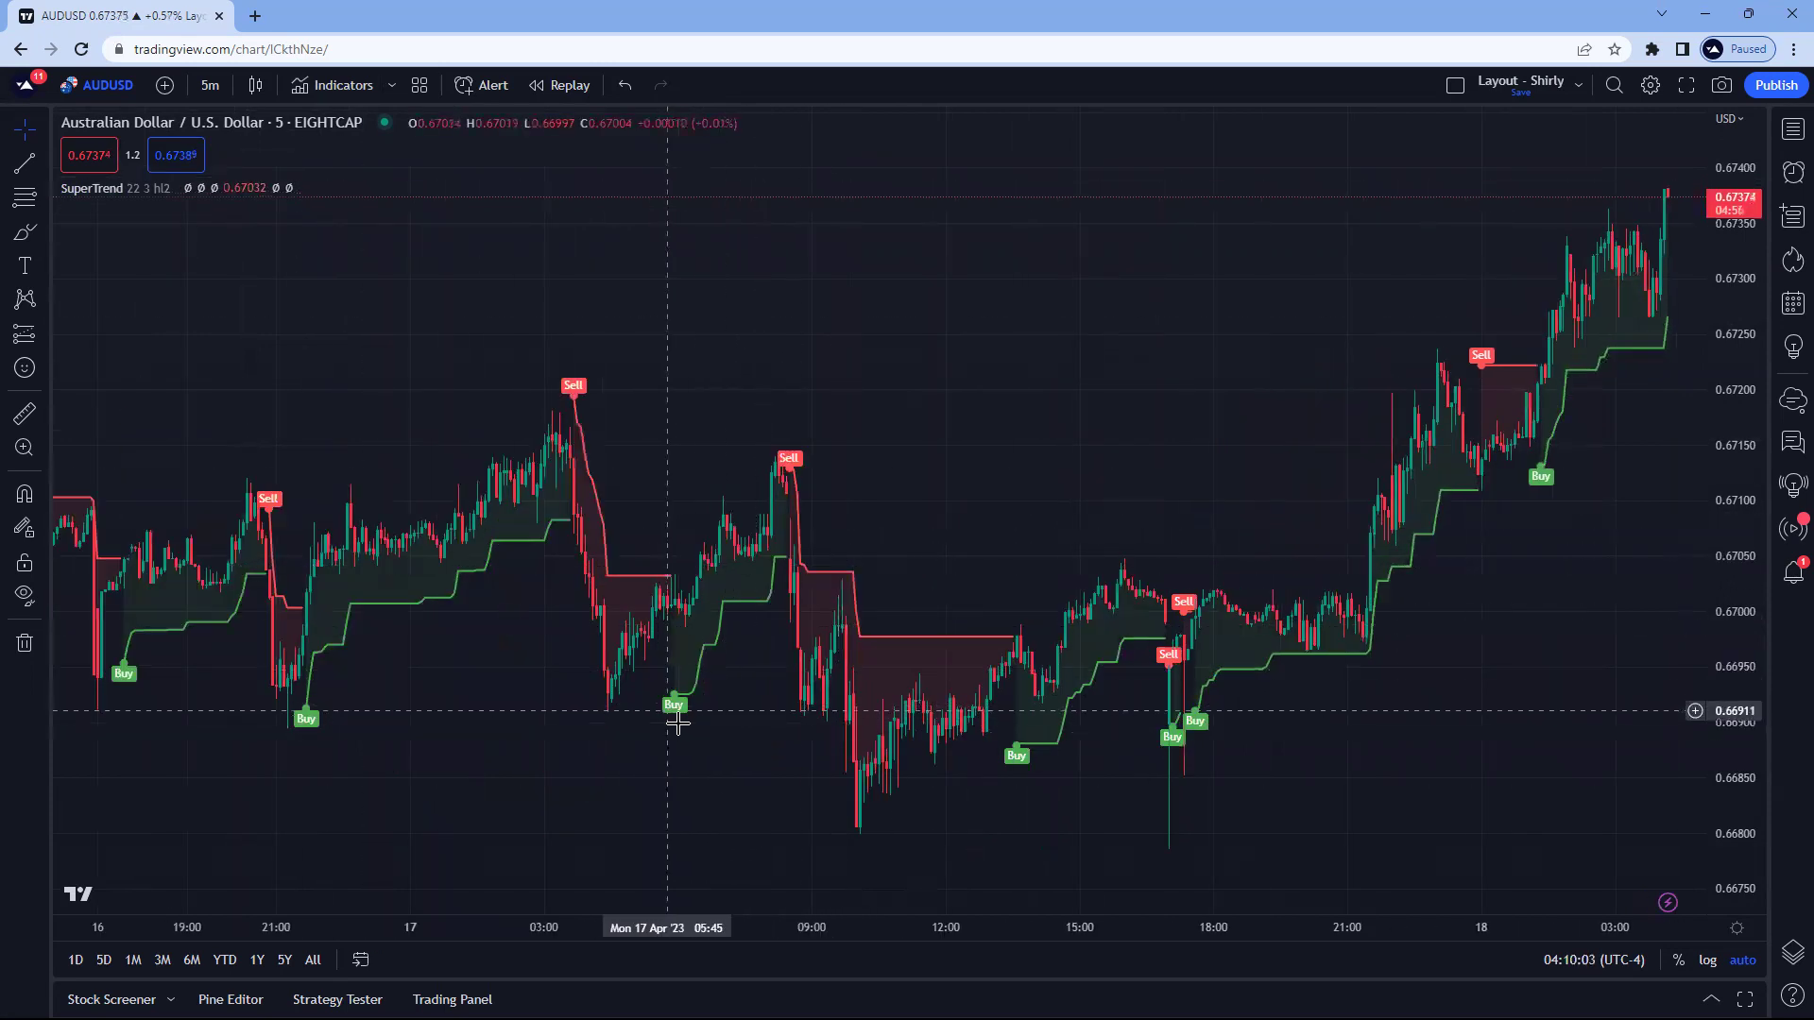
pyautogui.scroll(-1, 813, 713)
pyautogui.scroll(-1, 827, 725)
pyautogui.scroll(-1, 851, 732)
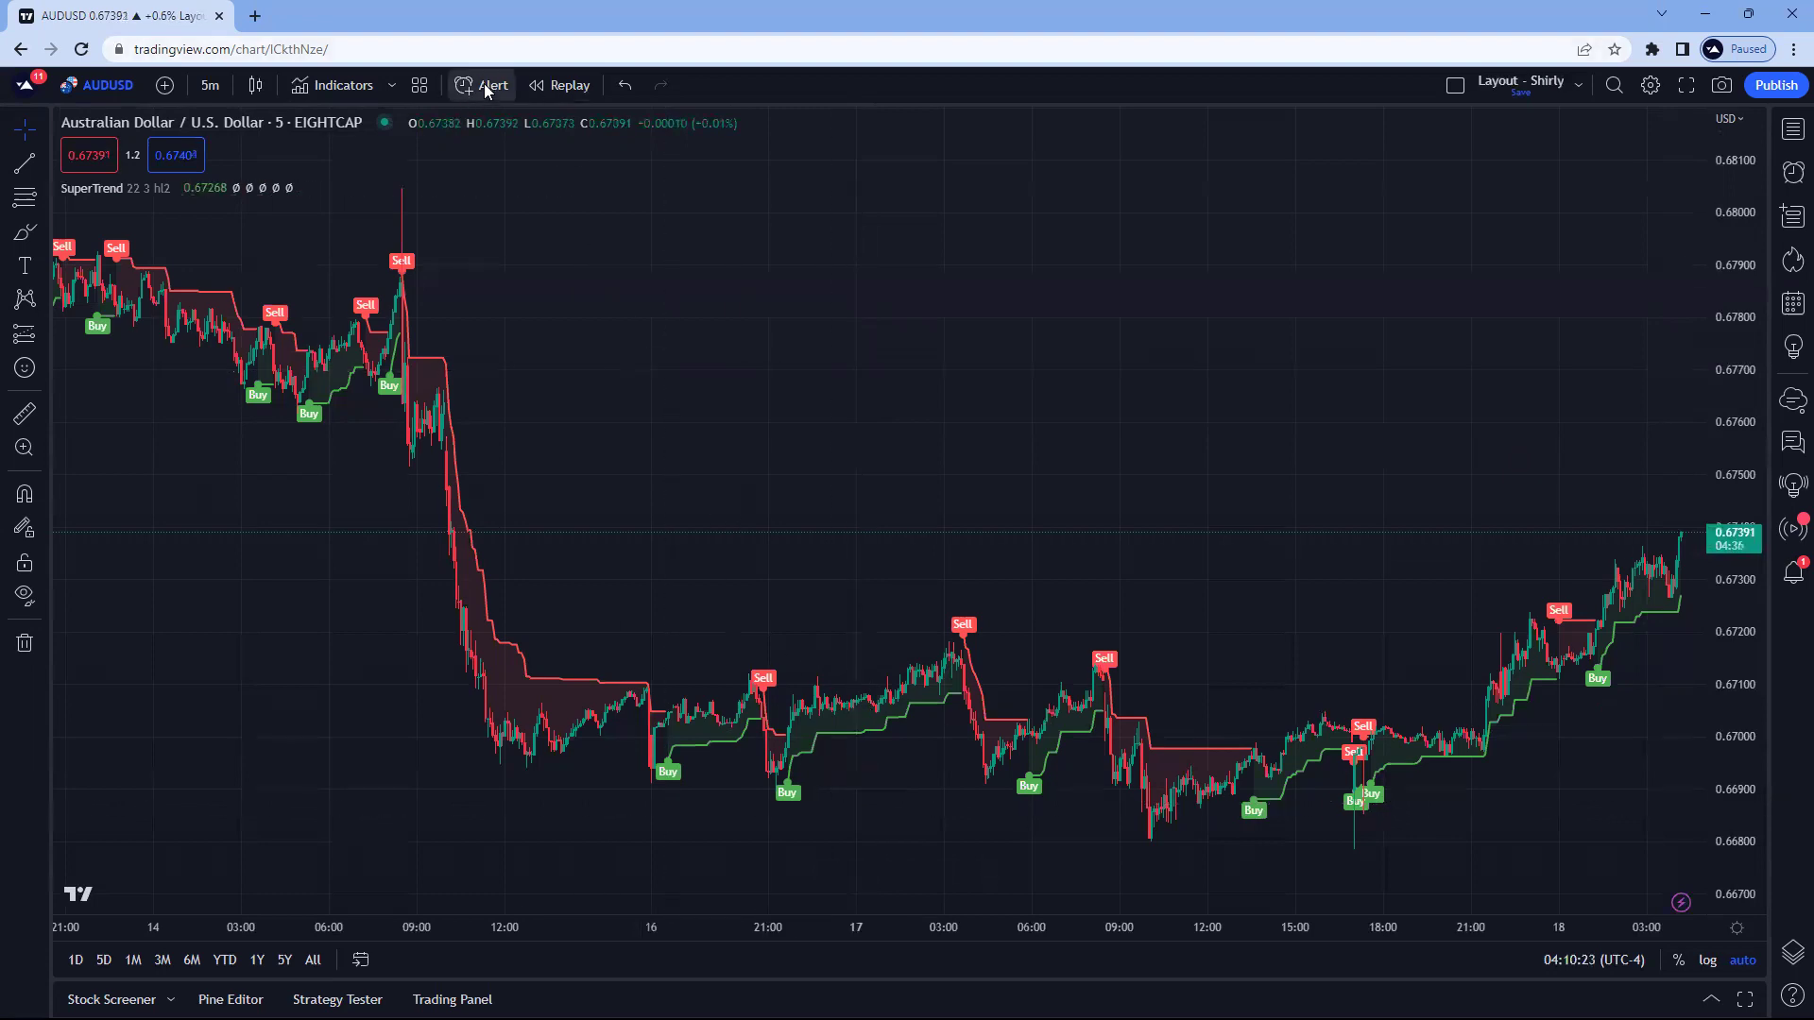
pyautogui.click(1792, 172)
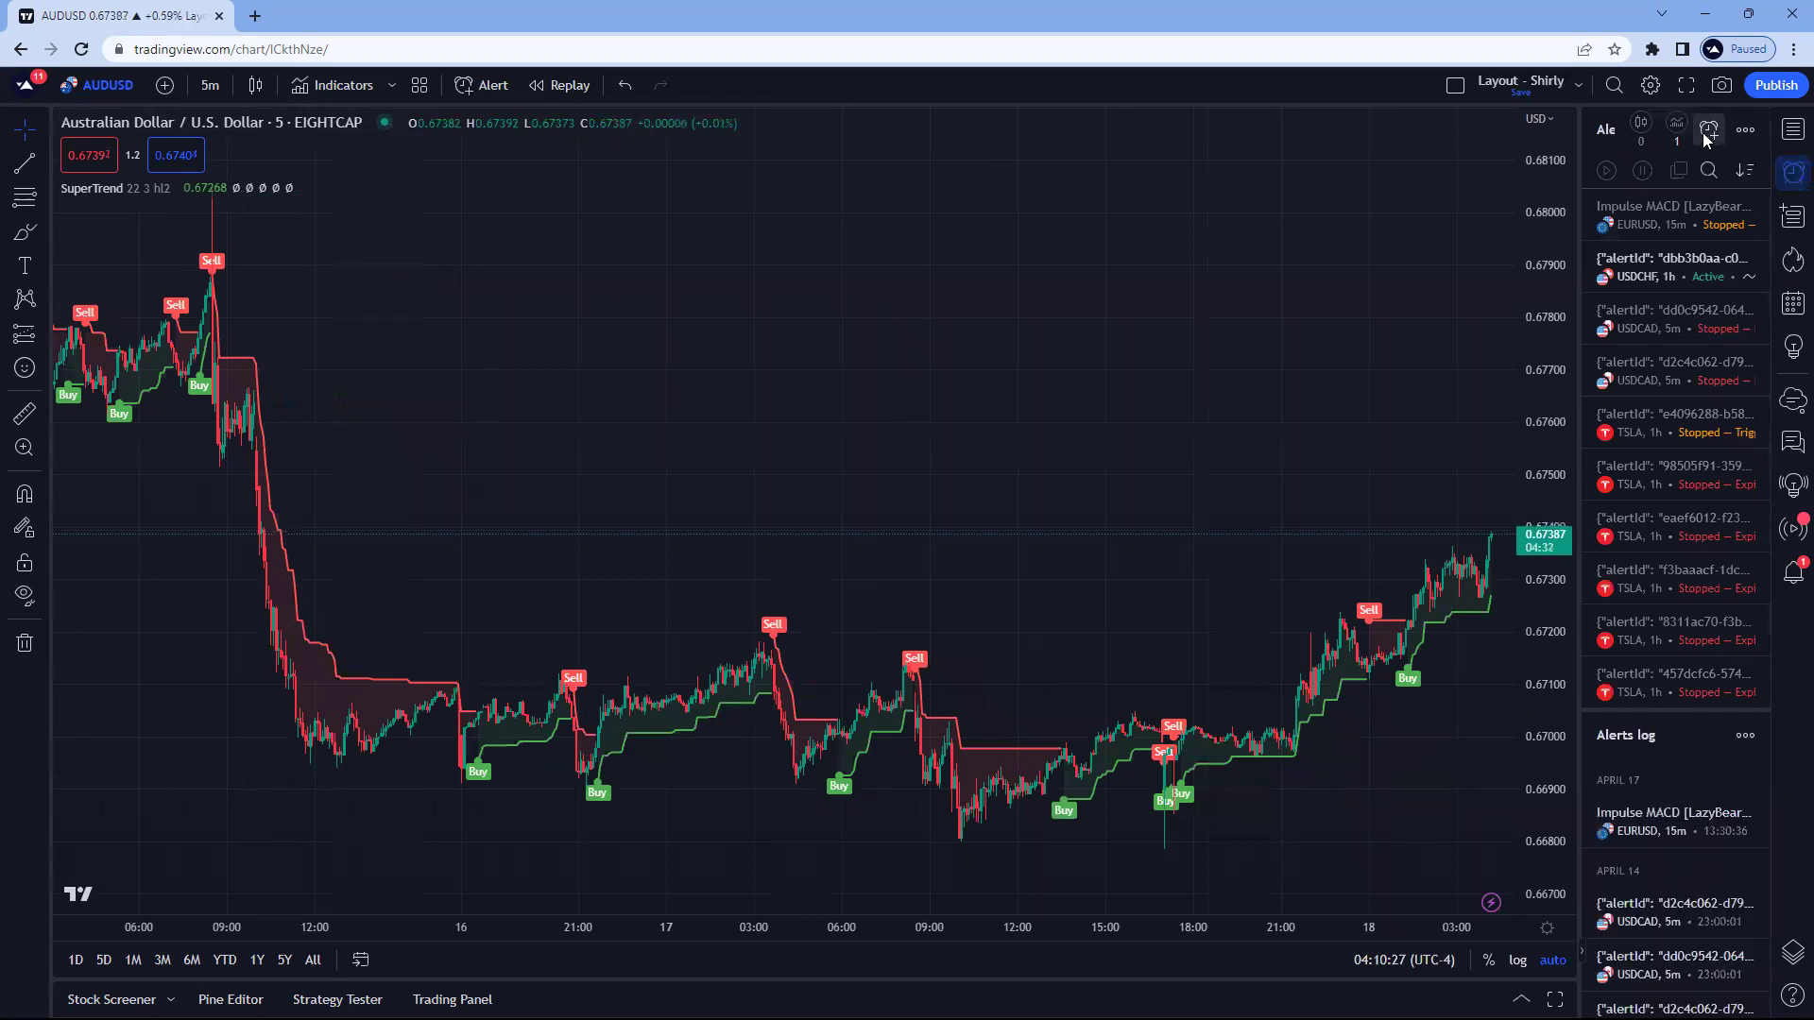
# Start an AUDUSD alert on the SuperTrend Buy condition, triggering Once Per Bar Close
pyautogui.rightClick(853, 365)
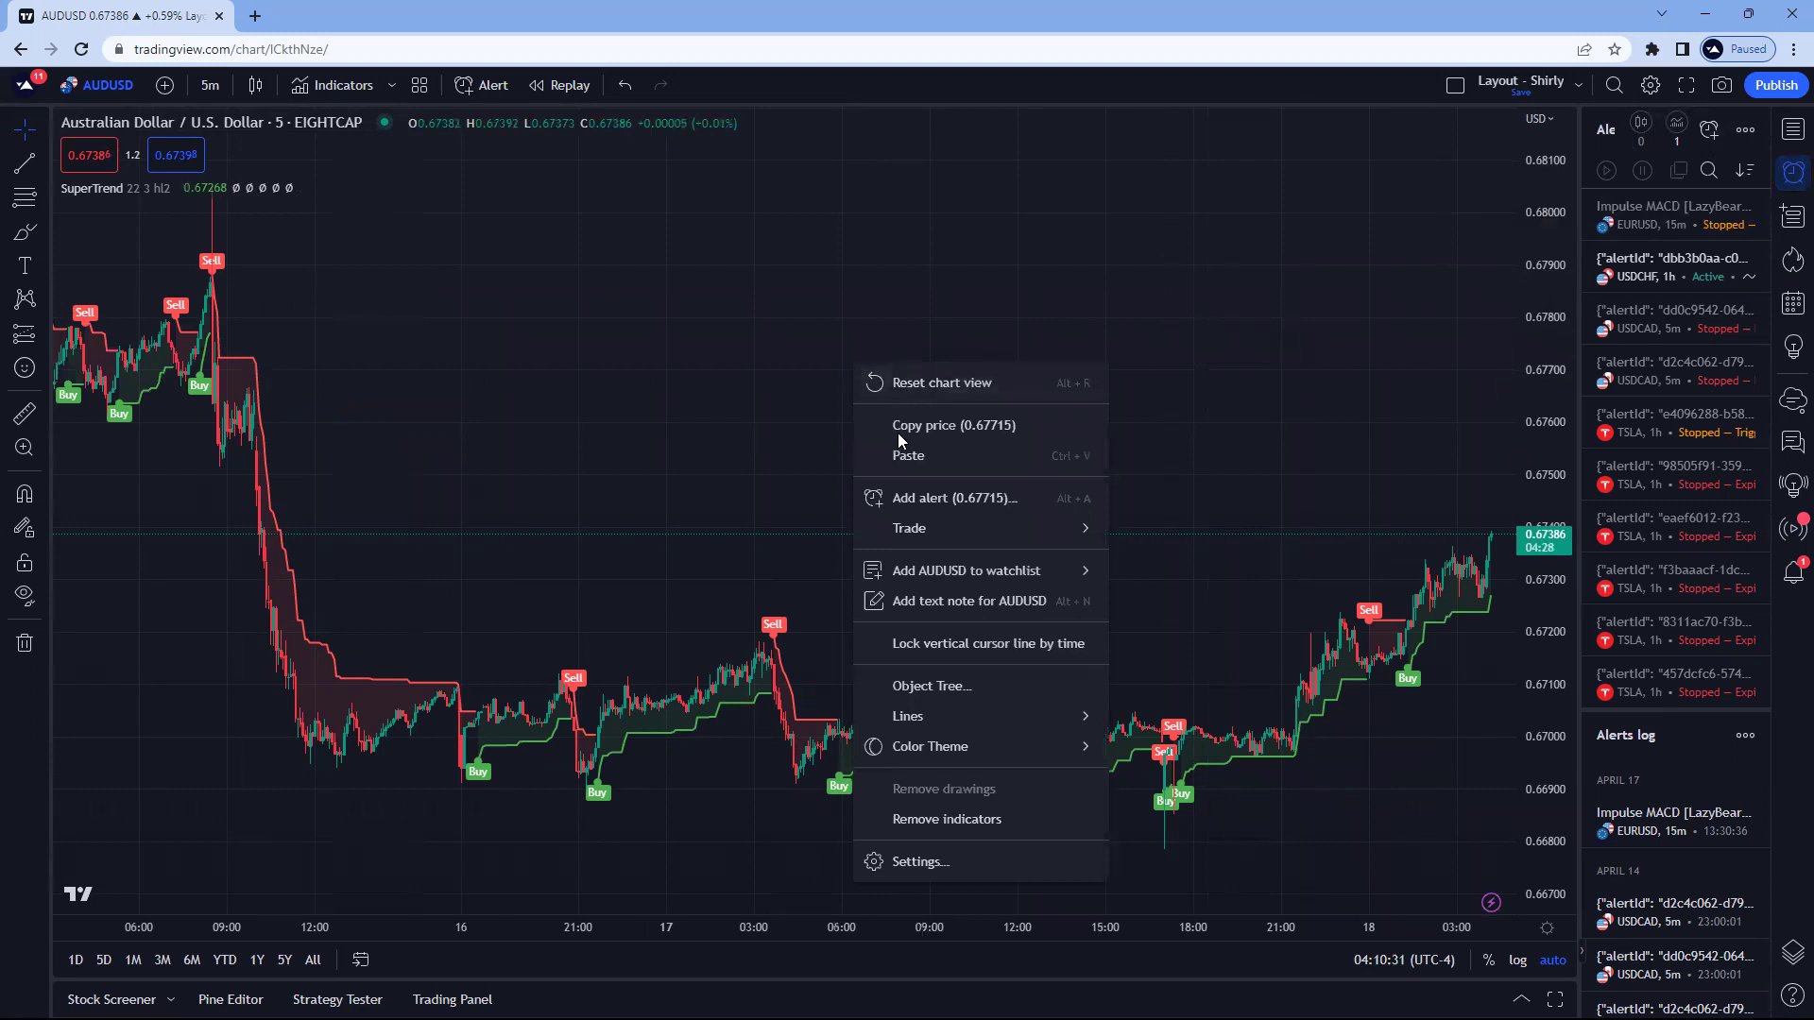
pyautogui.click(923, 501)
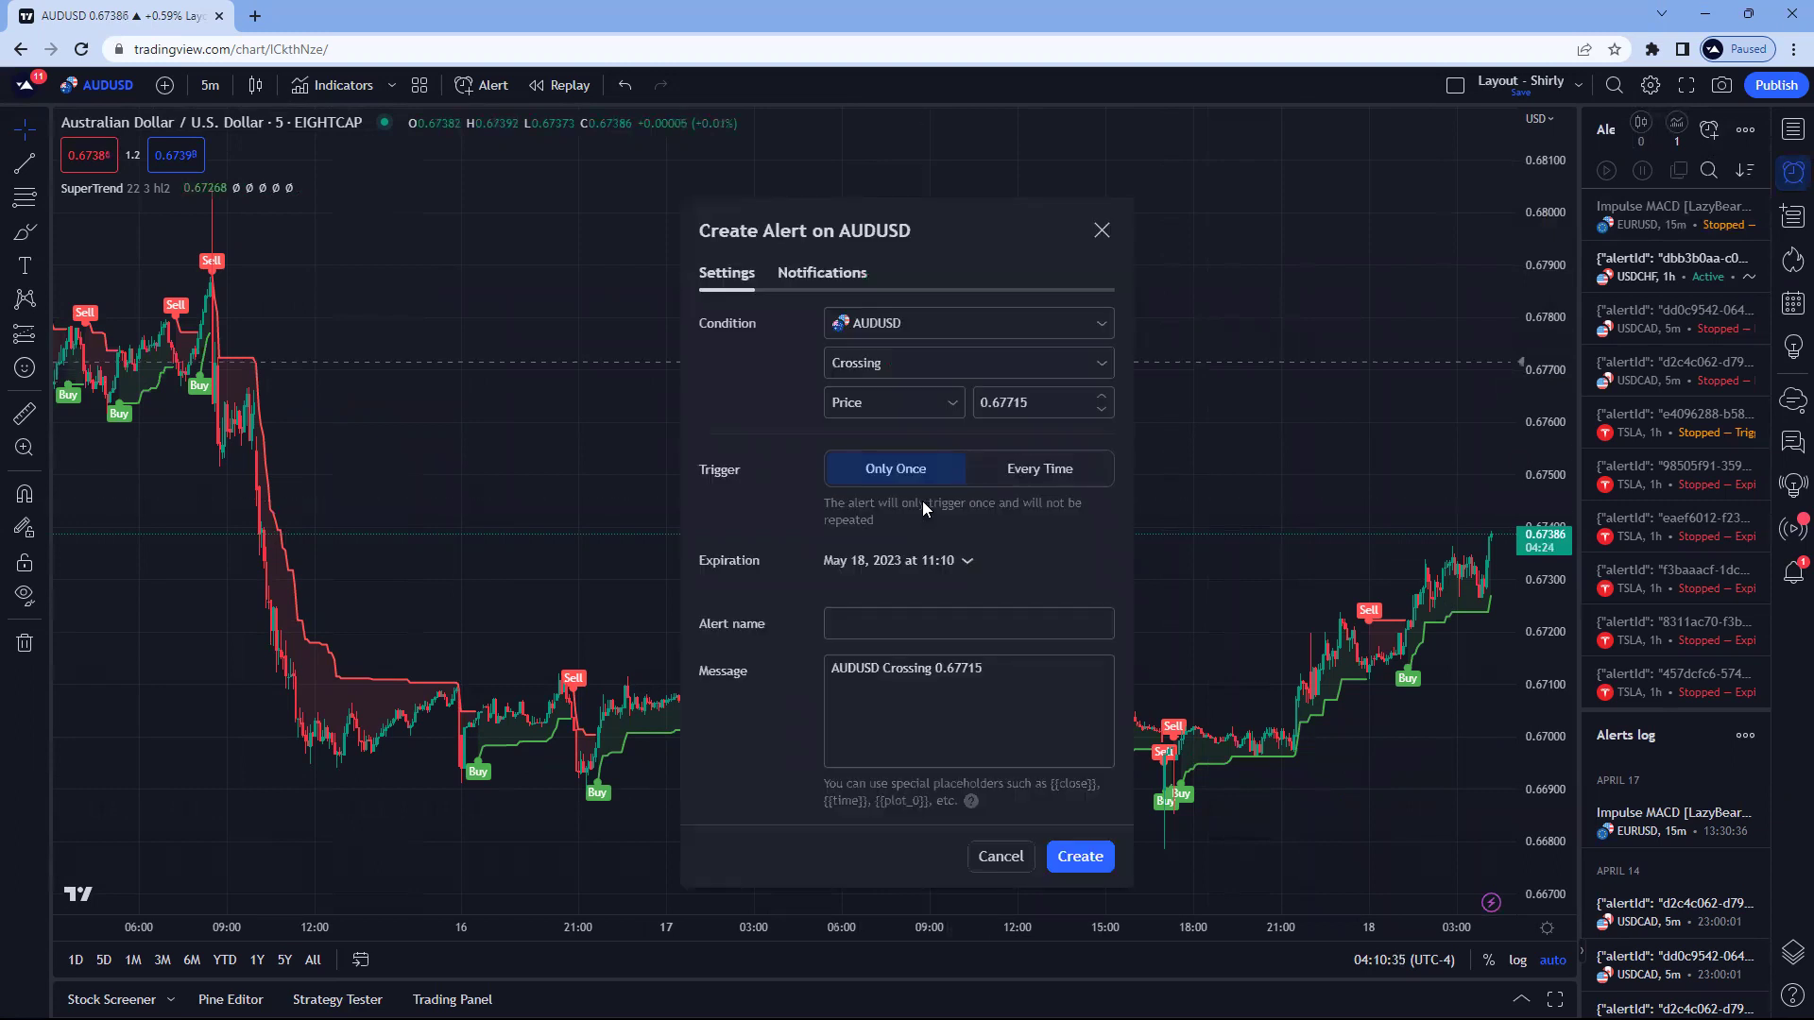
pyautogui.click(924, 325)
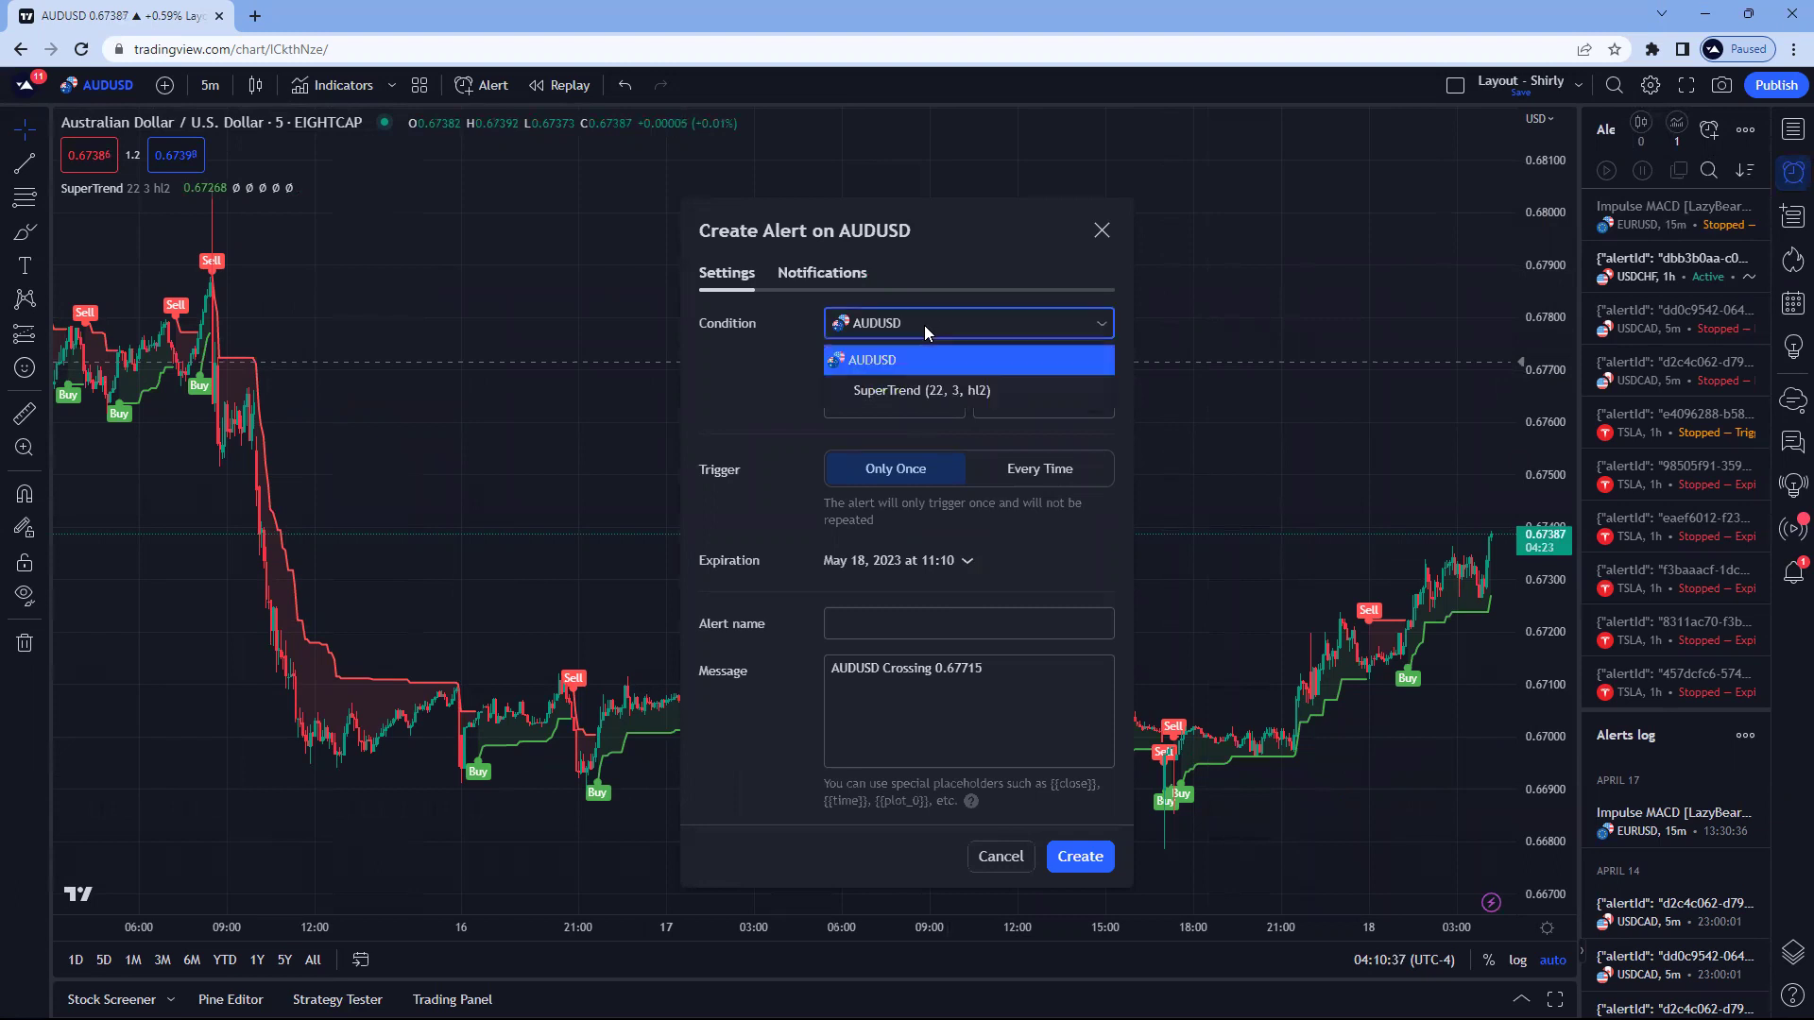
pyautogui.click(923, 393)
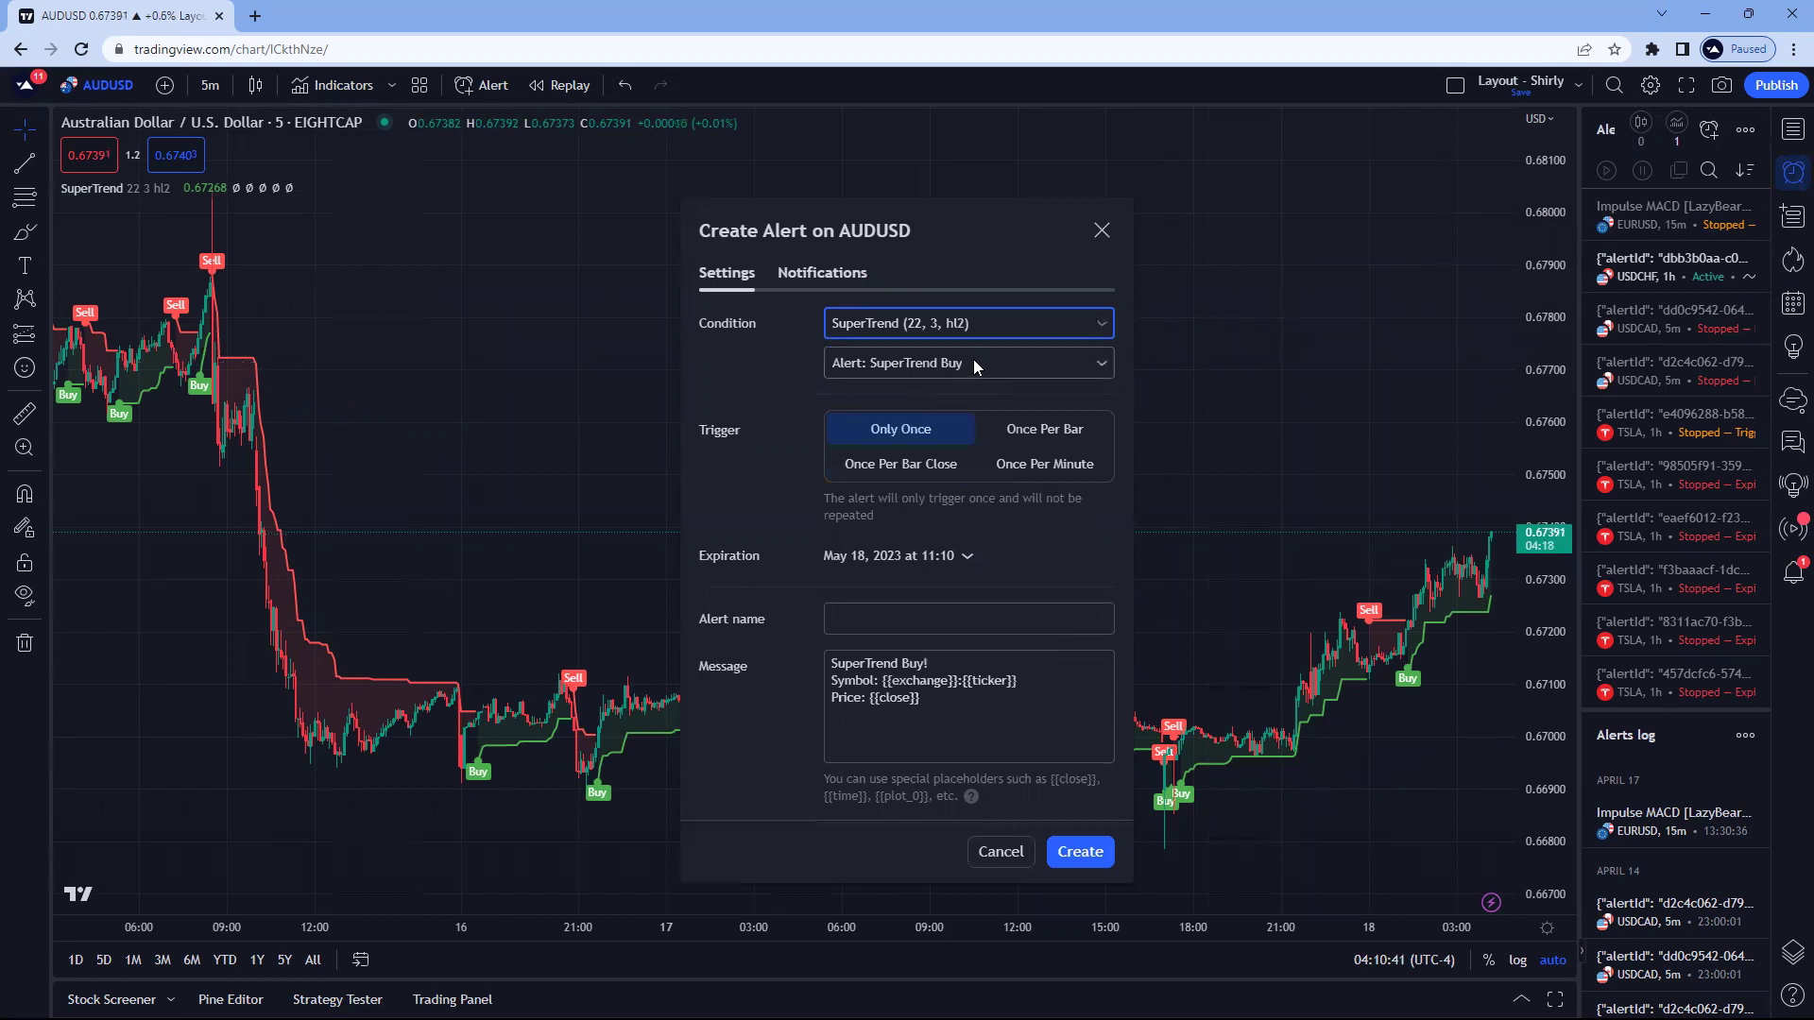
pyautogui.click(975, 362)
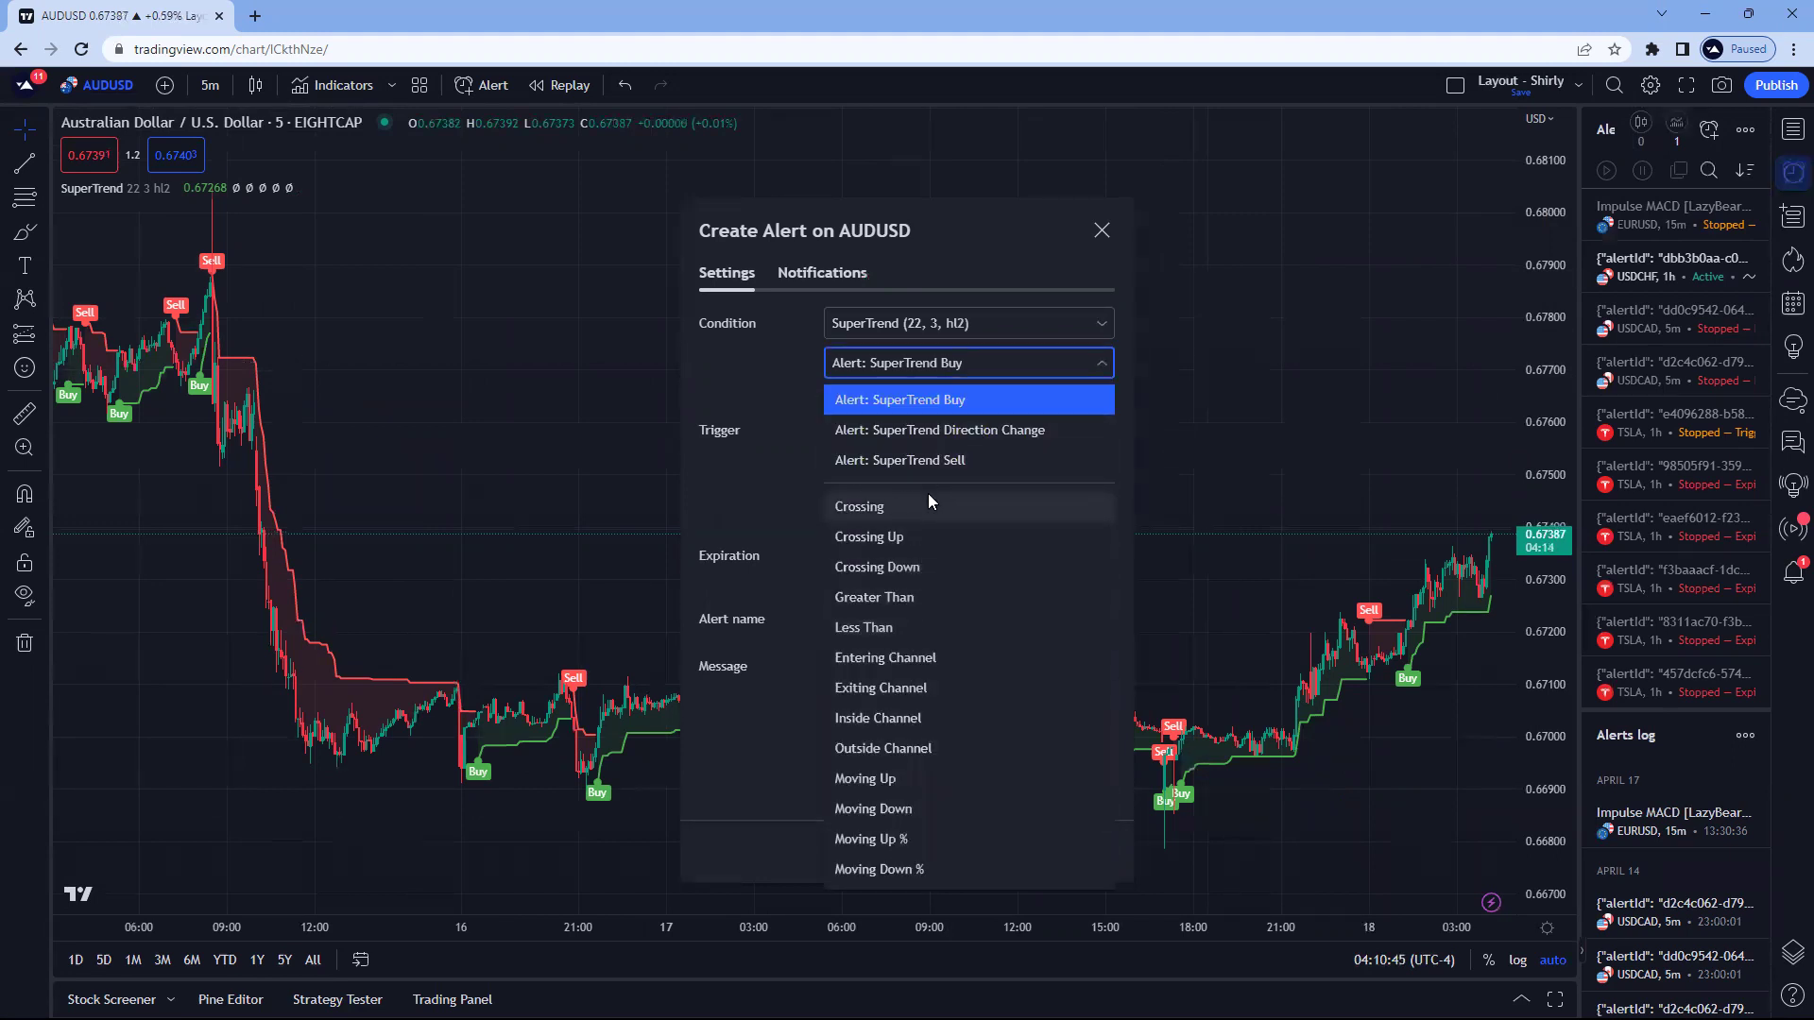
pyautogui.click(952, 407)
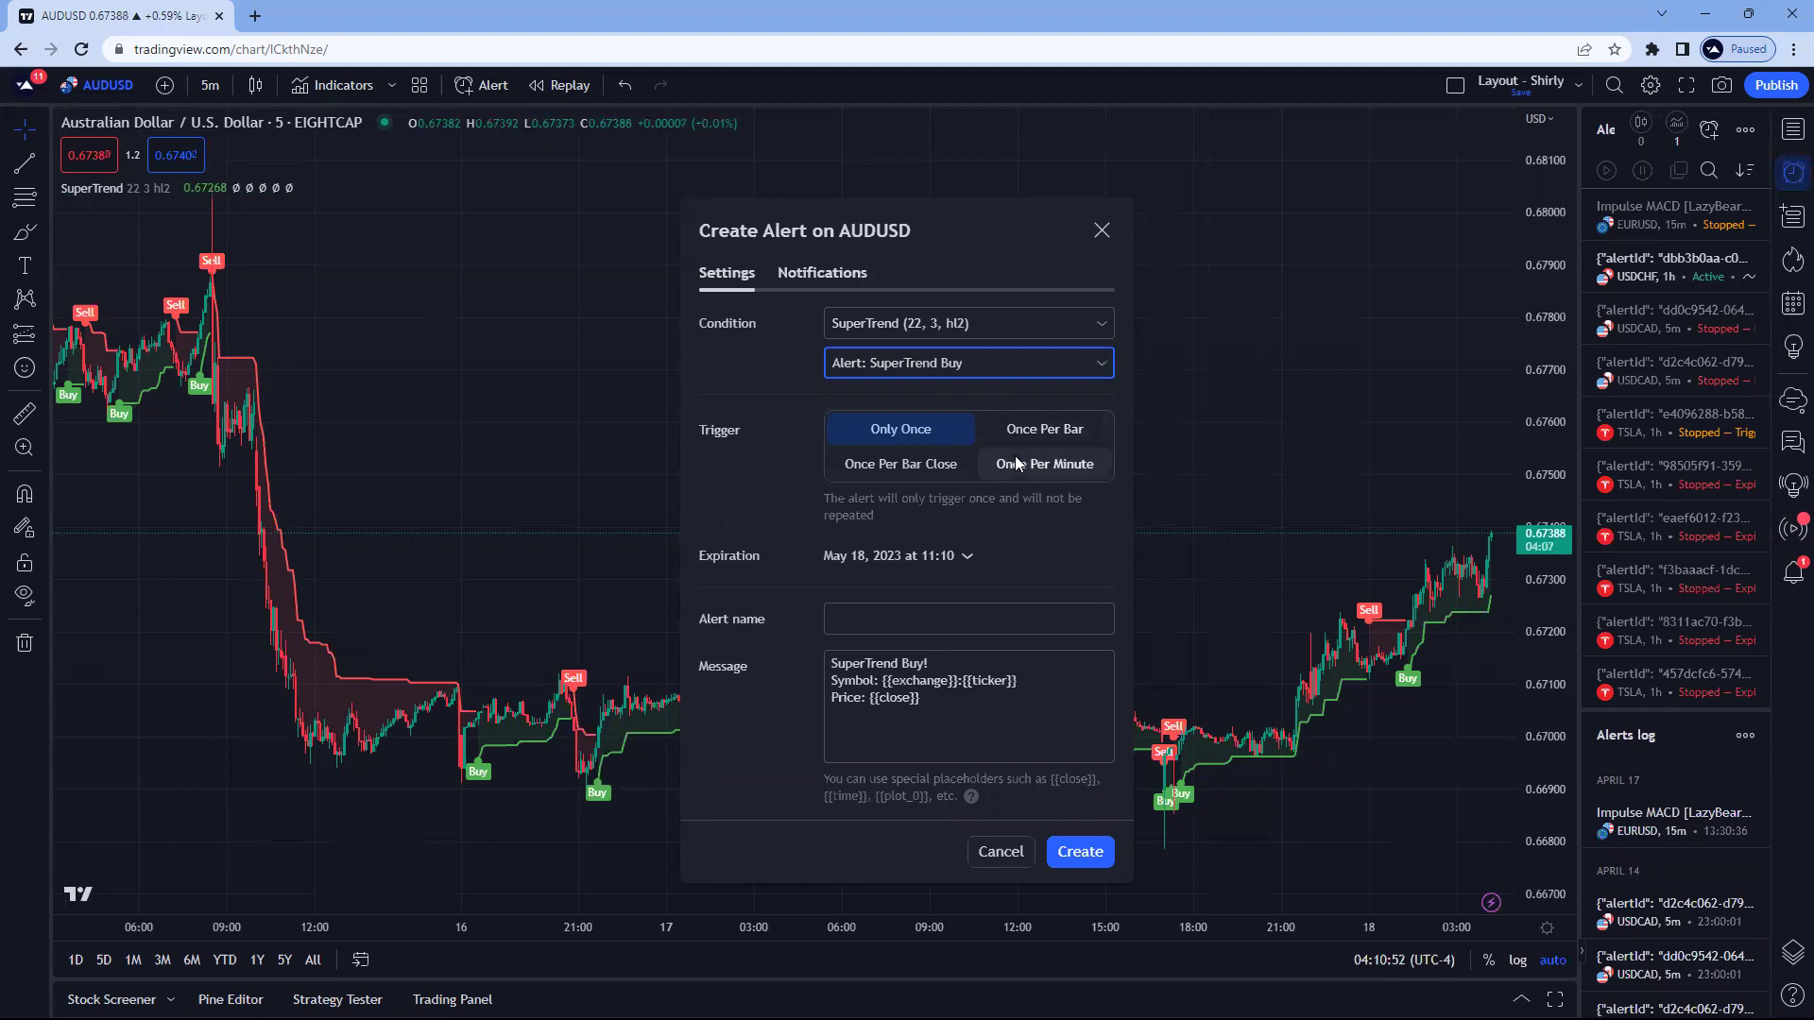
pyautogui.click(922, 473)
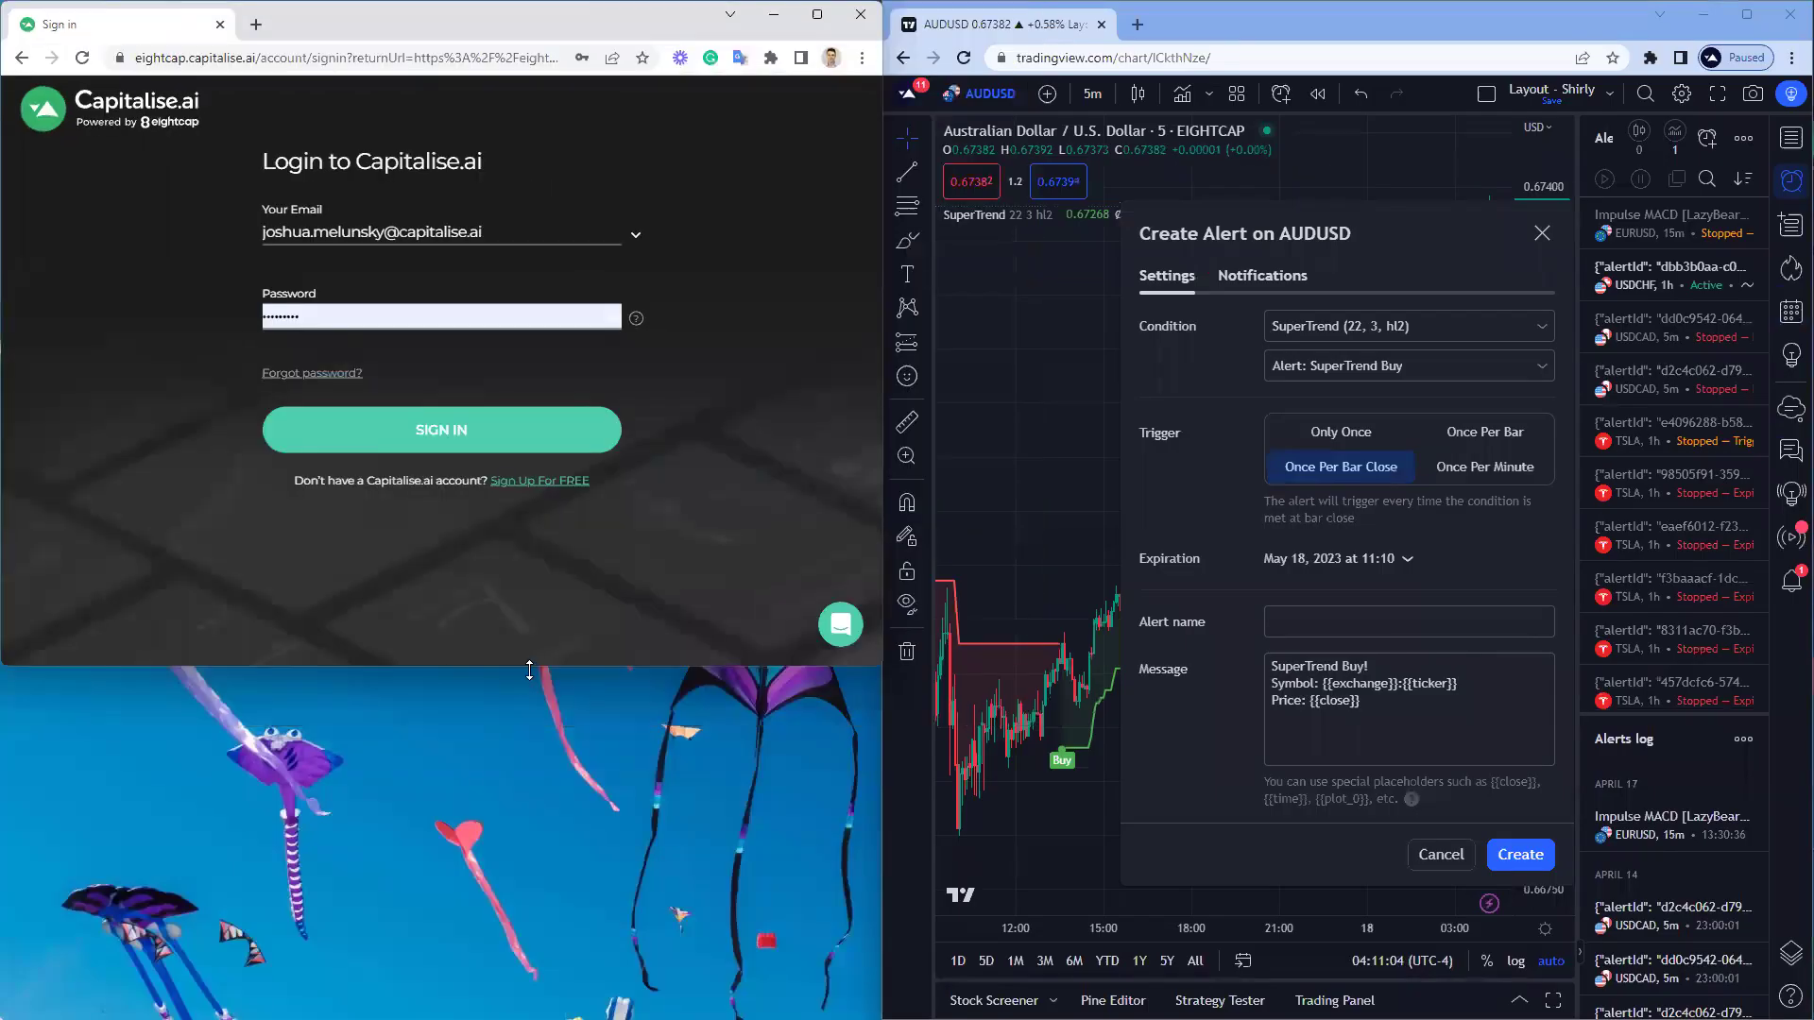
# Sign in on the Capitalise.ai login page
pyautogui.click(411, 670)
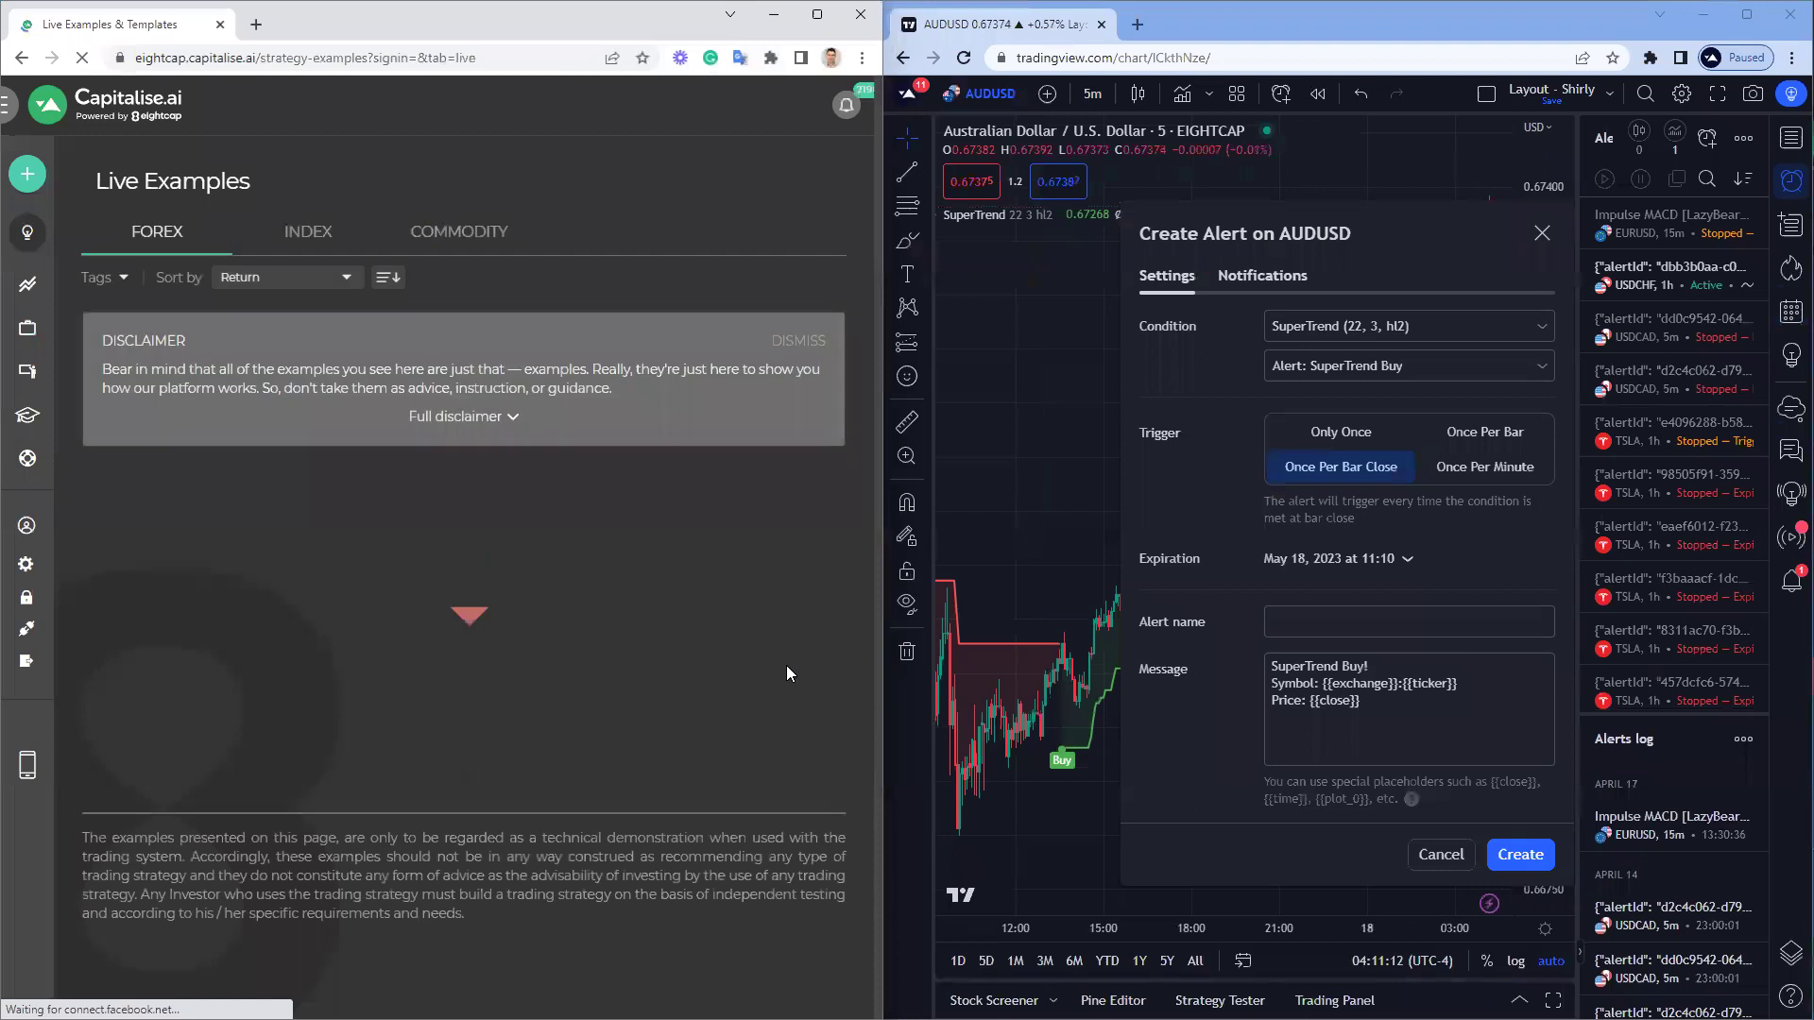
# Create a new Capitalise.ai strategy with 'If Webhook' as its entry condition
pyautogui.click(29, 177)
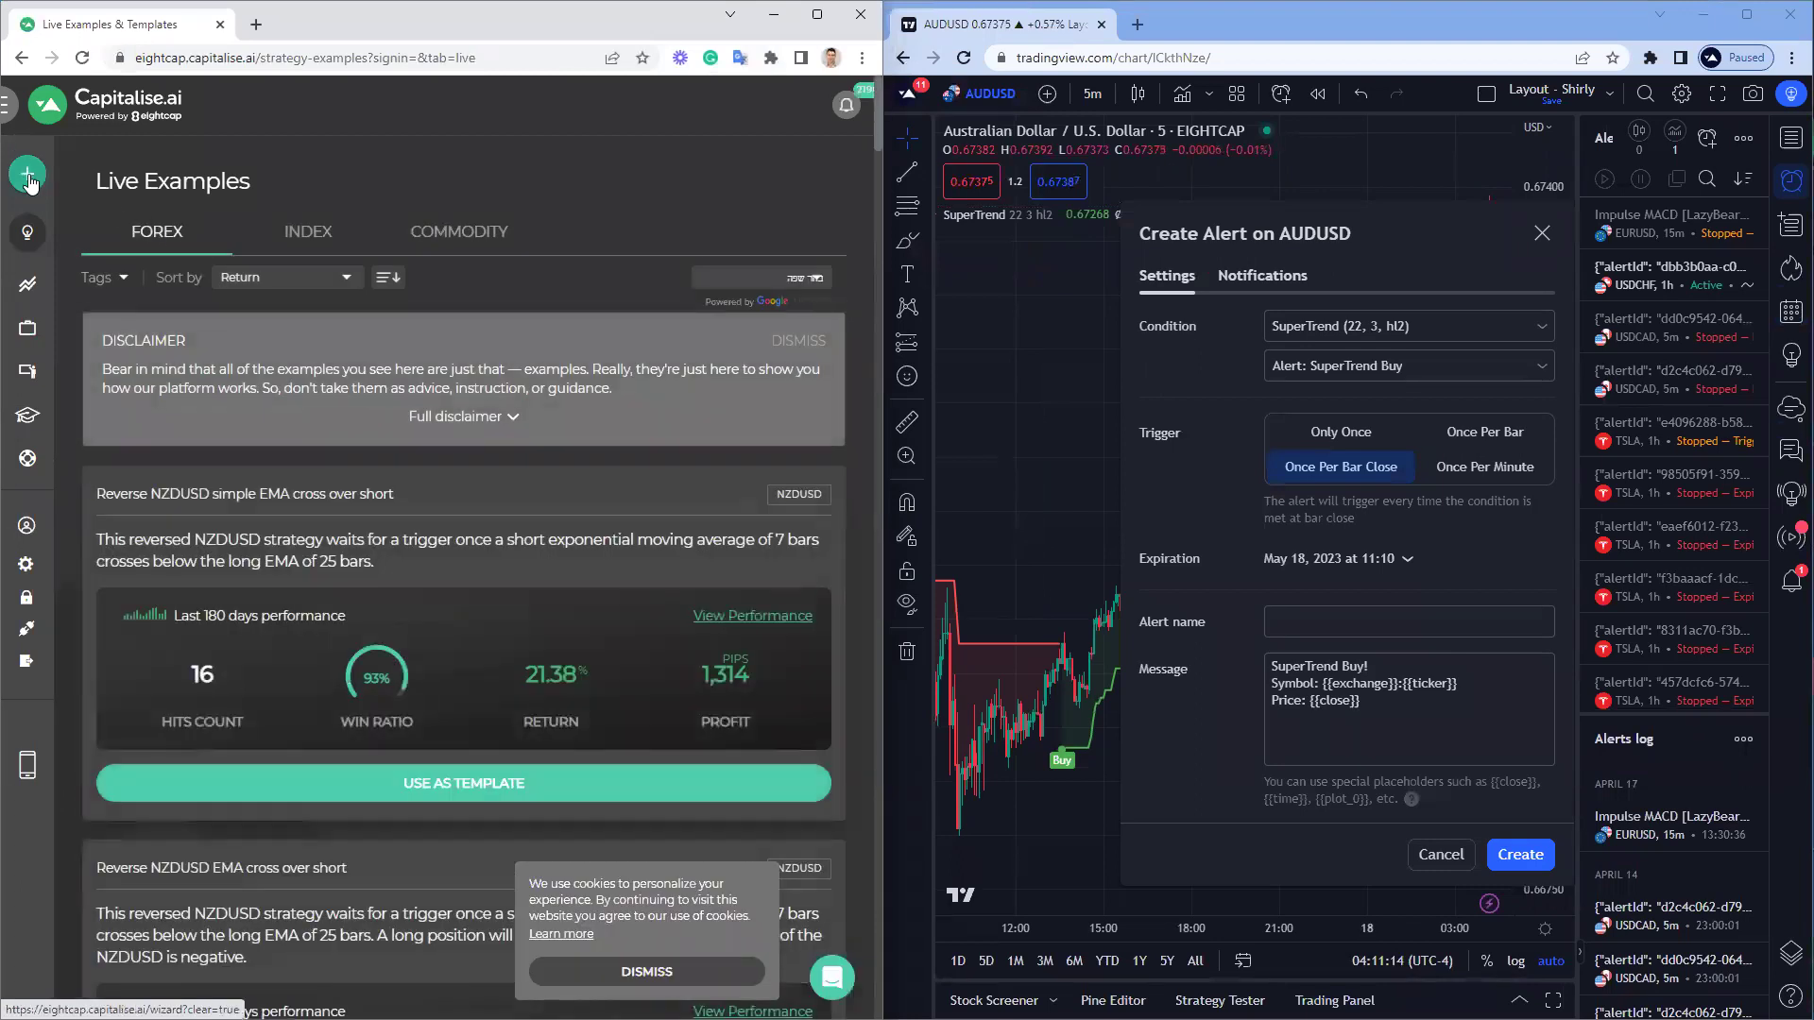
pyautogui.click(361, 327)
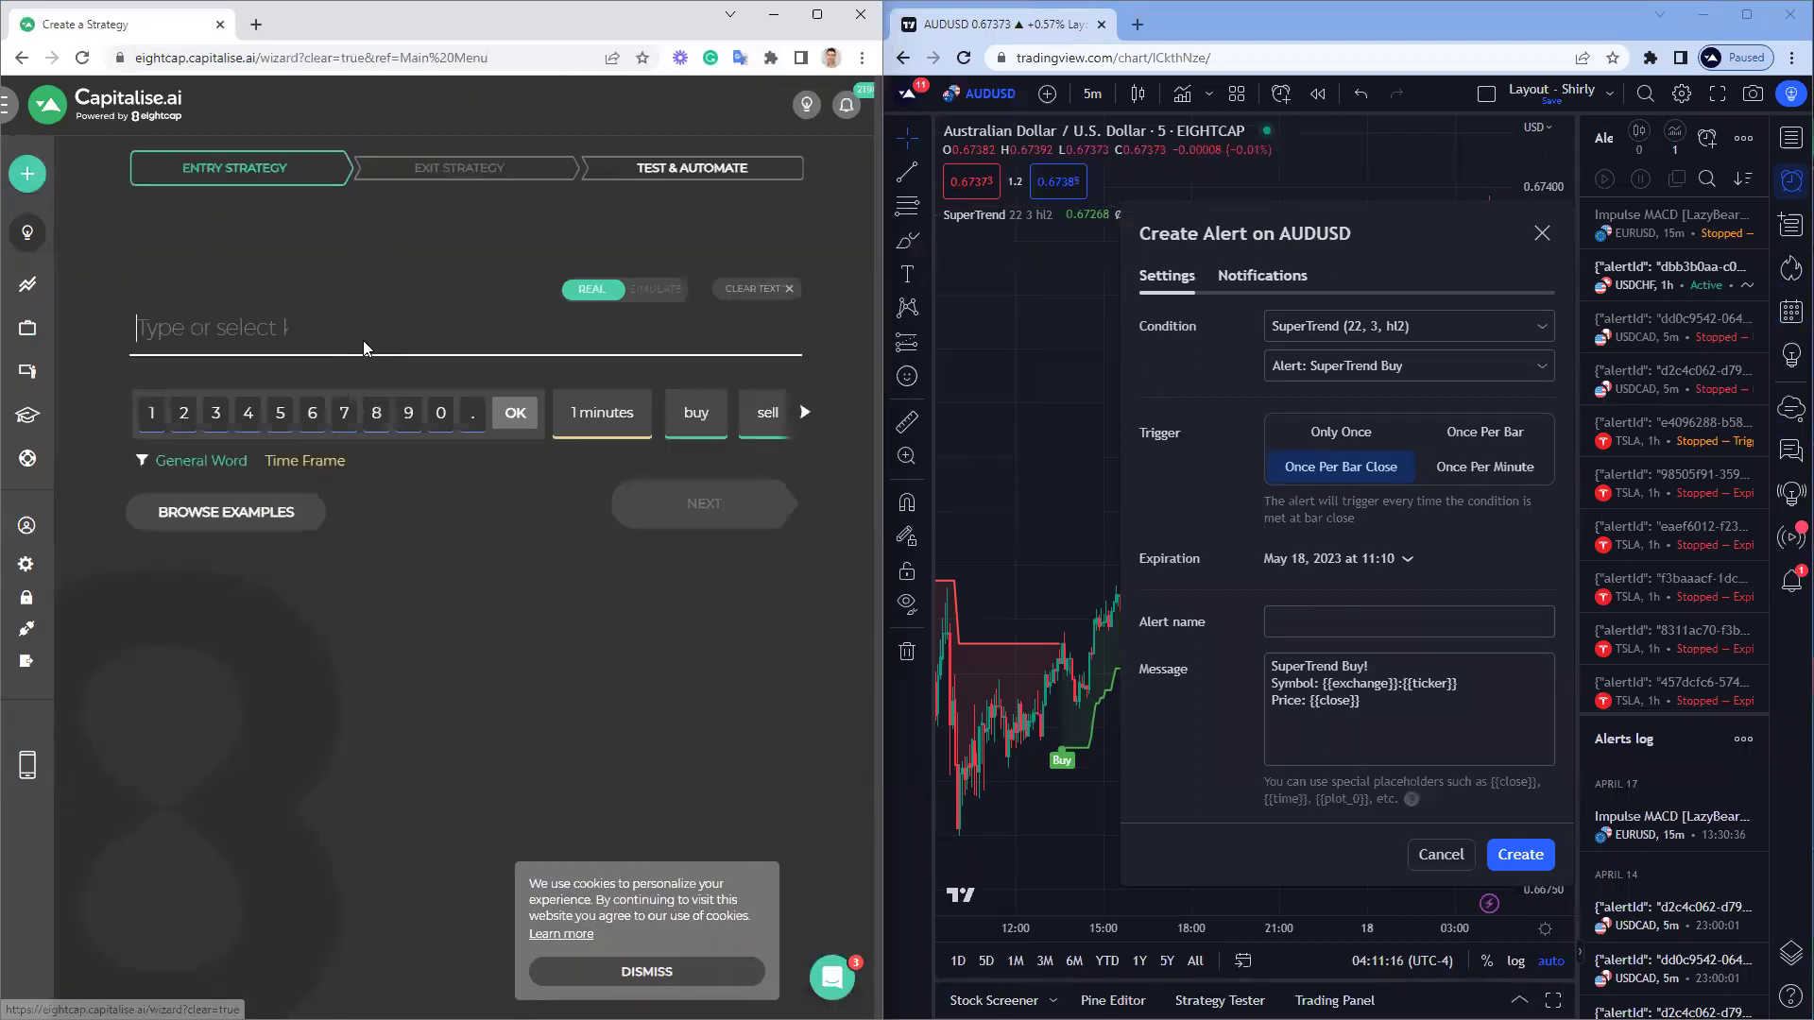
pyautogui.write('If web')
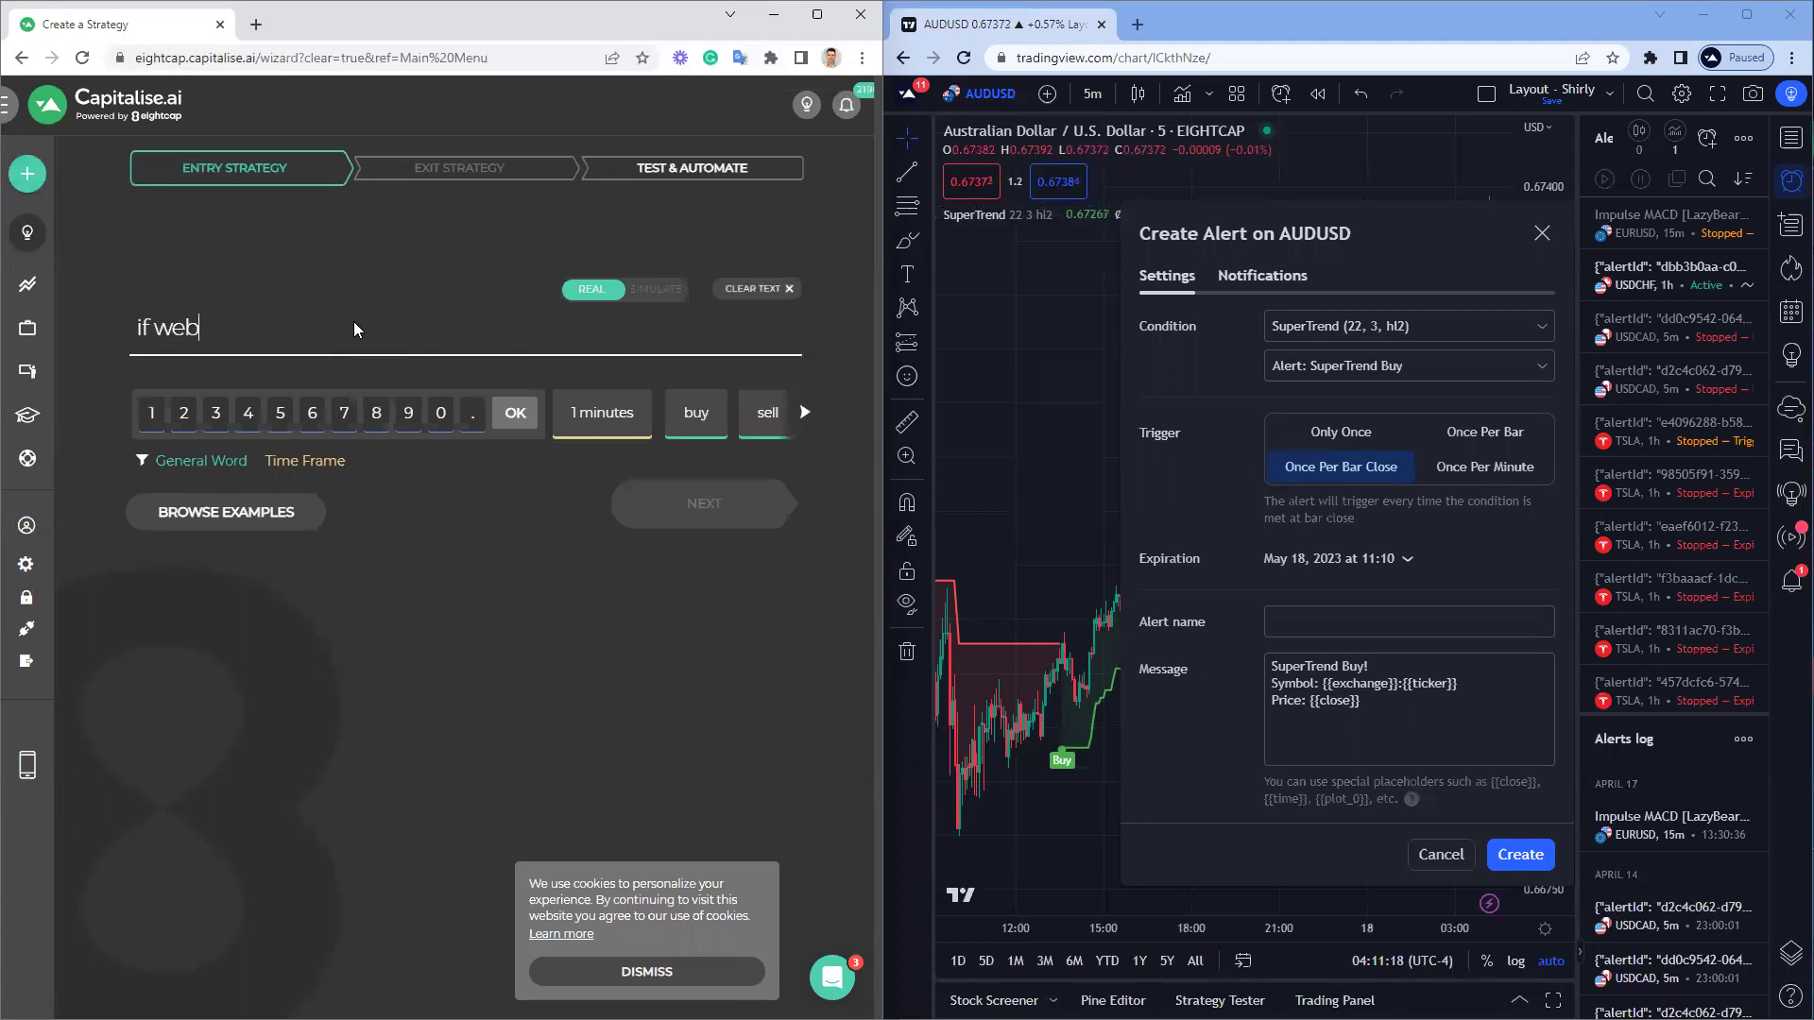
pyautogui.write('hook')
pyautogui.press('BackSpace')
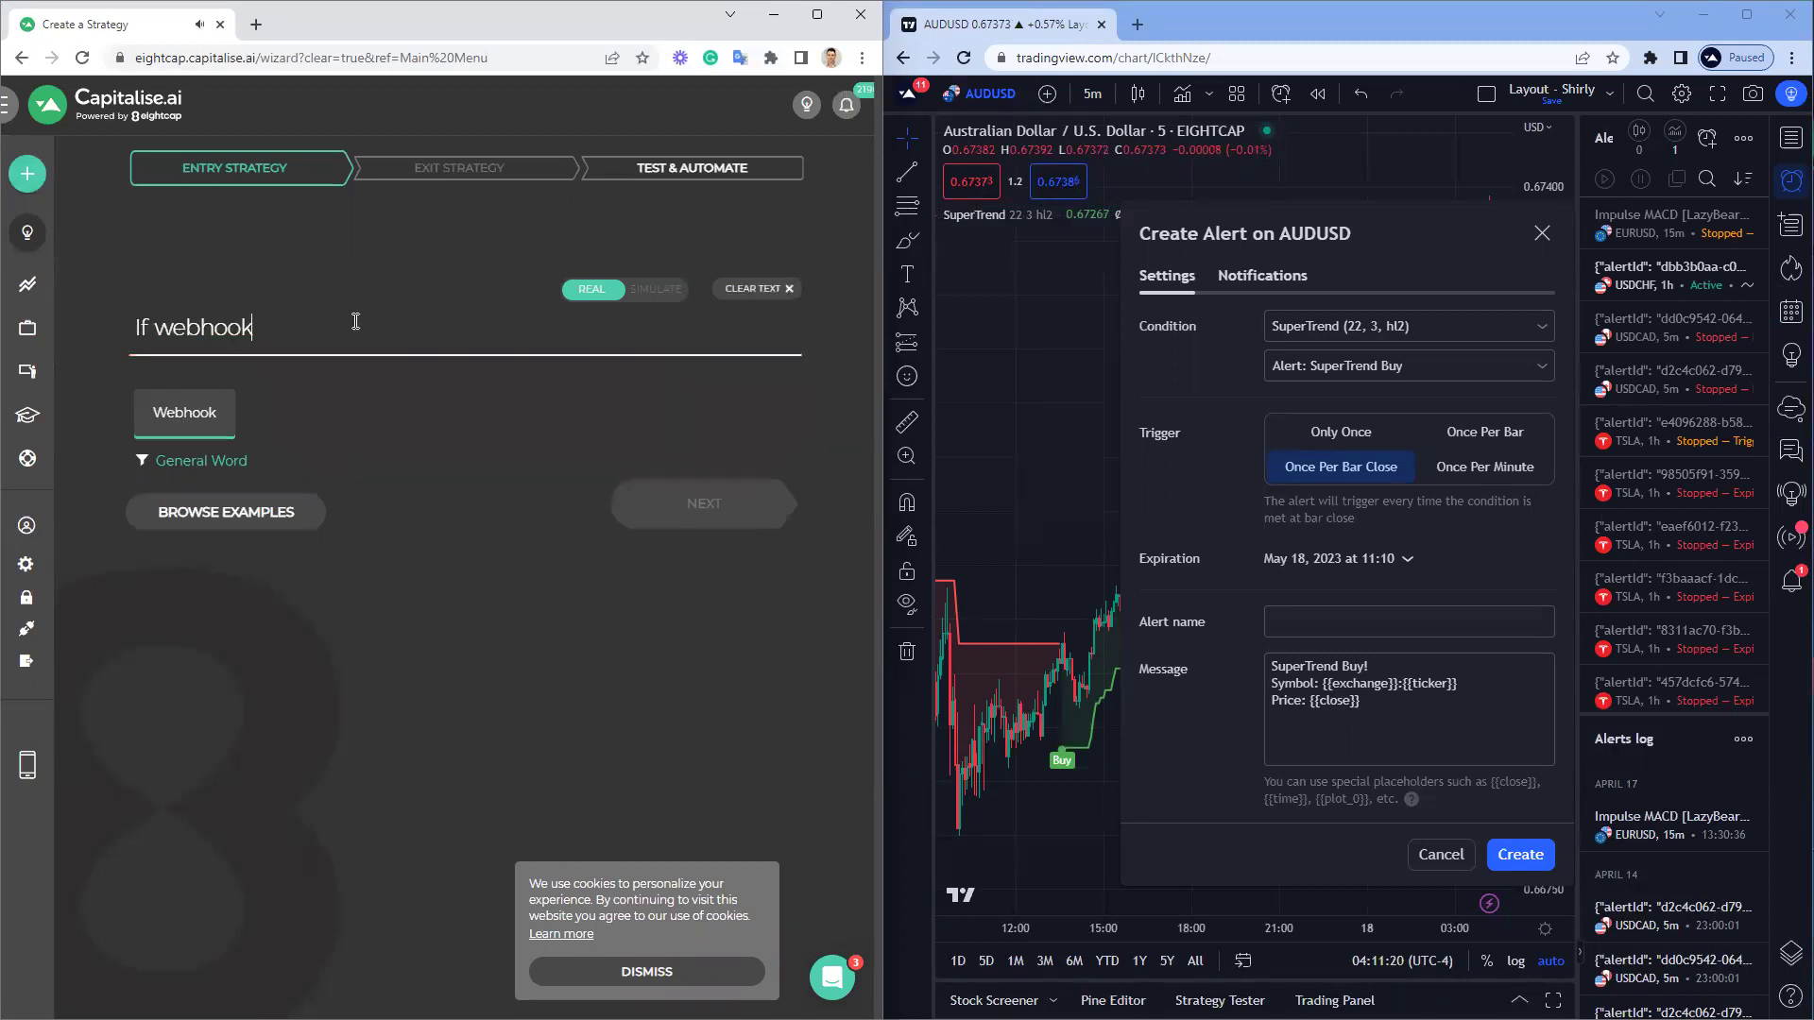
pyautogui.click(197, 413)
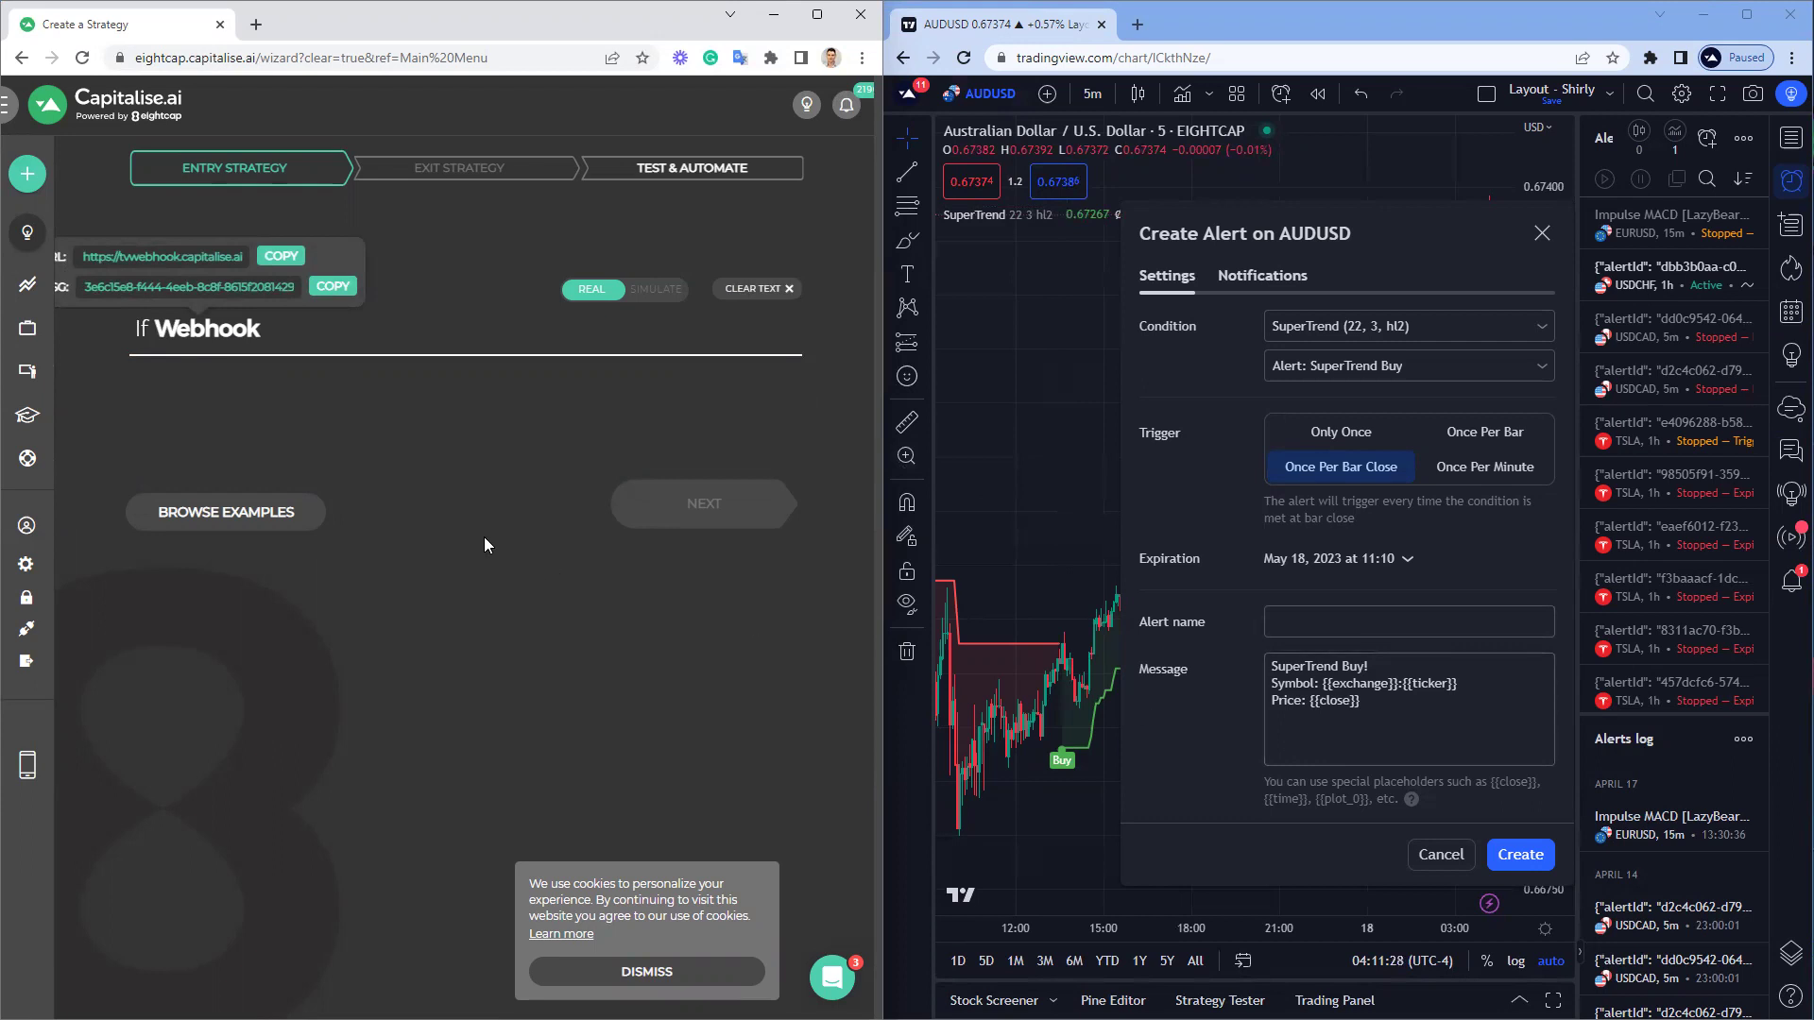
# Paste the copied alertId JSON as the alert message and name it 'Eightcap - ST buy AUDUSD 5min'
pyautogui.click(332, 286)
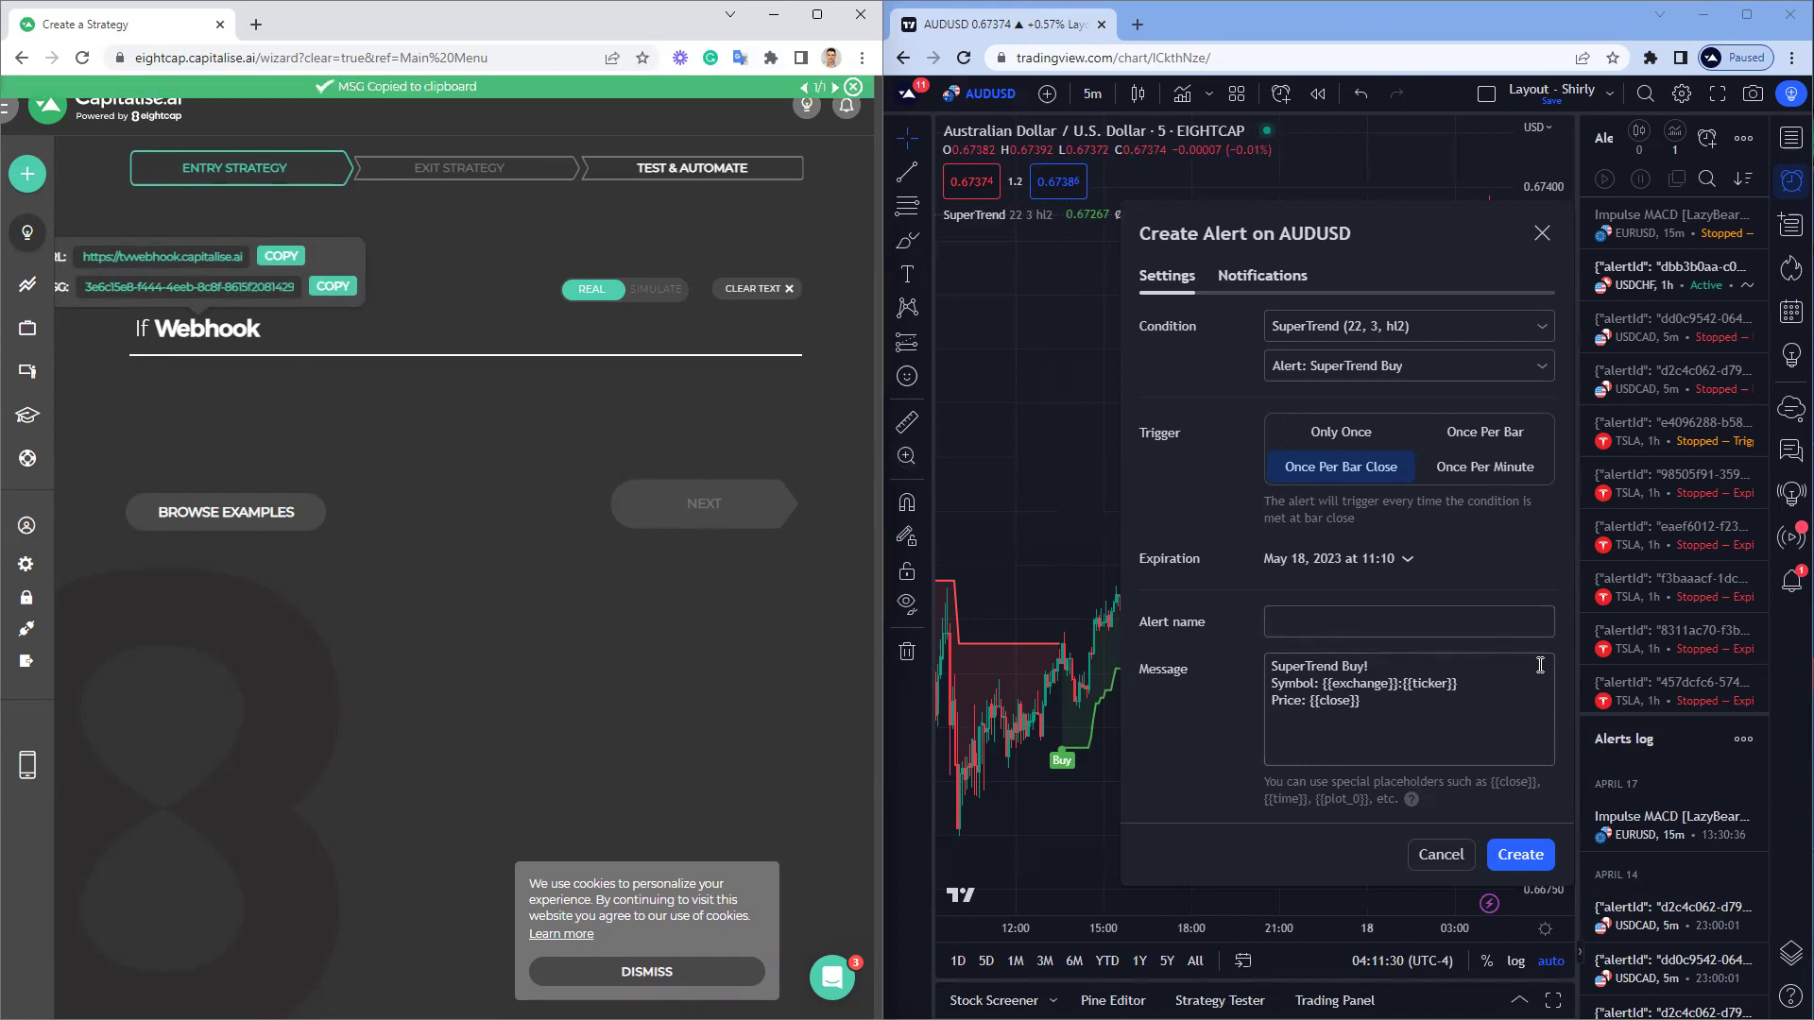
pyautogui.hotkey('ctrl', 'a')
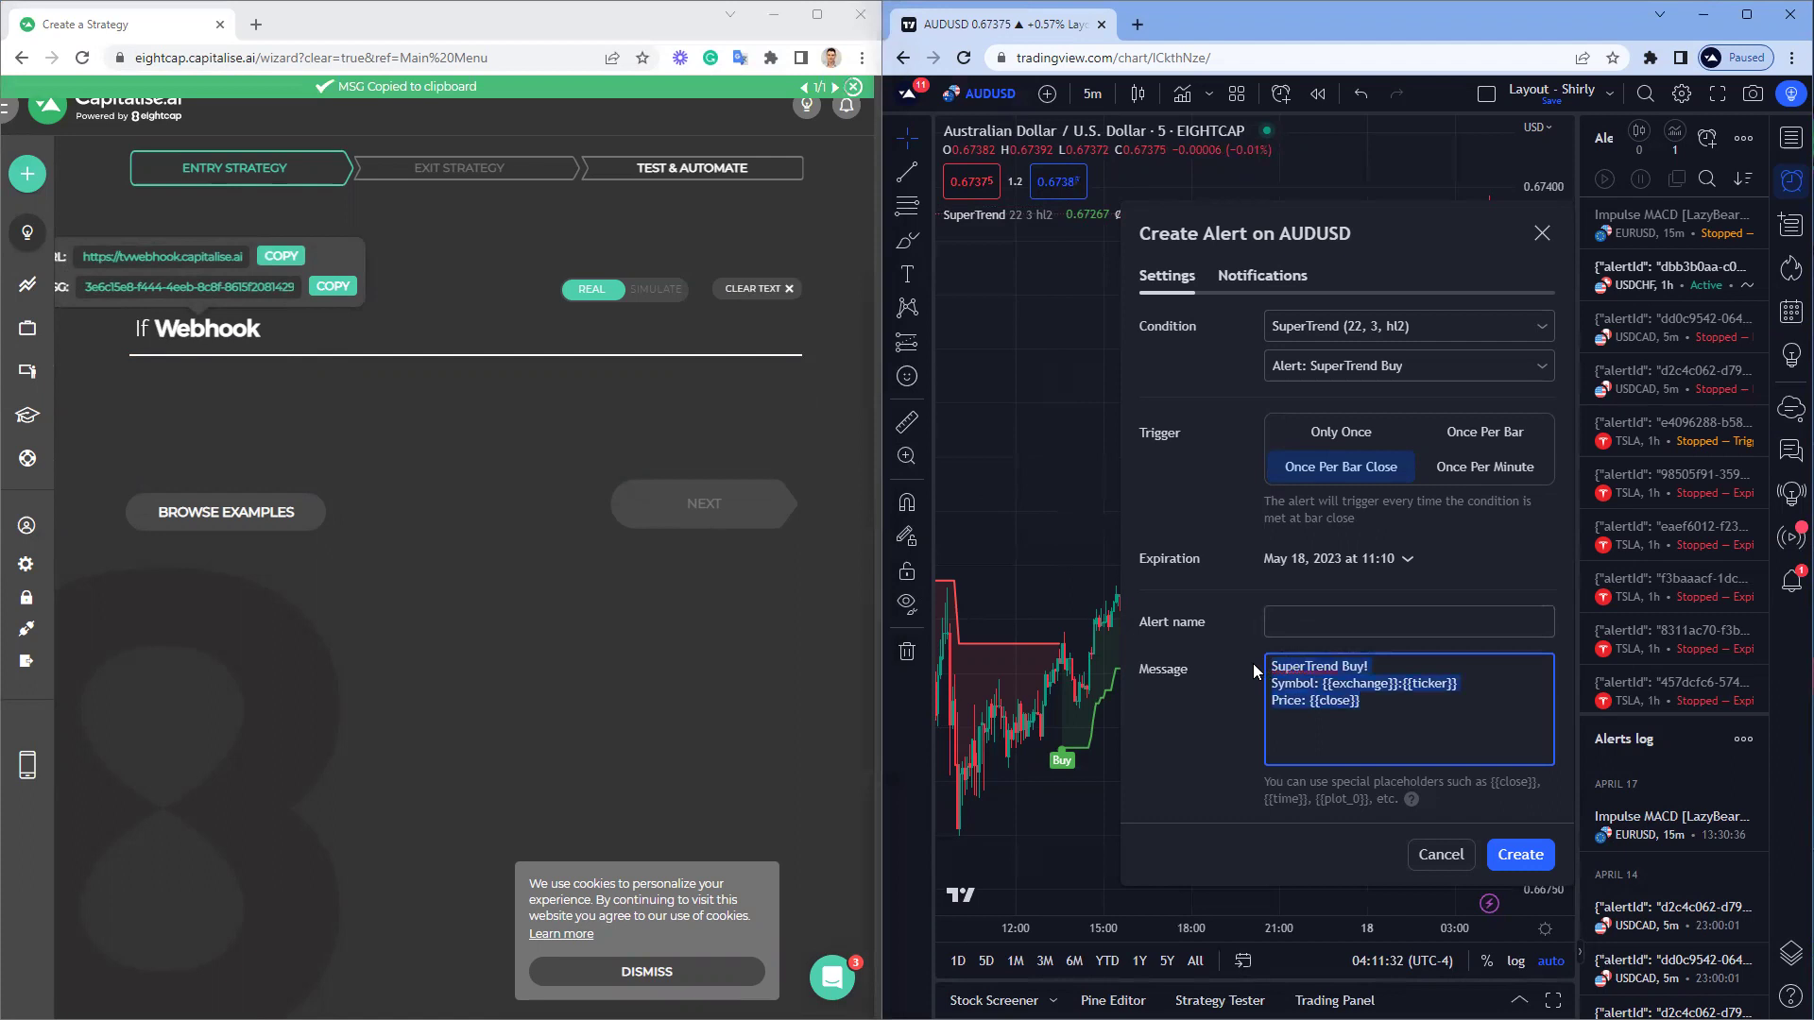
pyautogui.press('BackSpace')
pyautogui.rightClick(1280, 683)
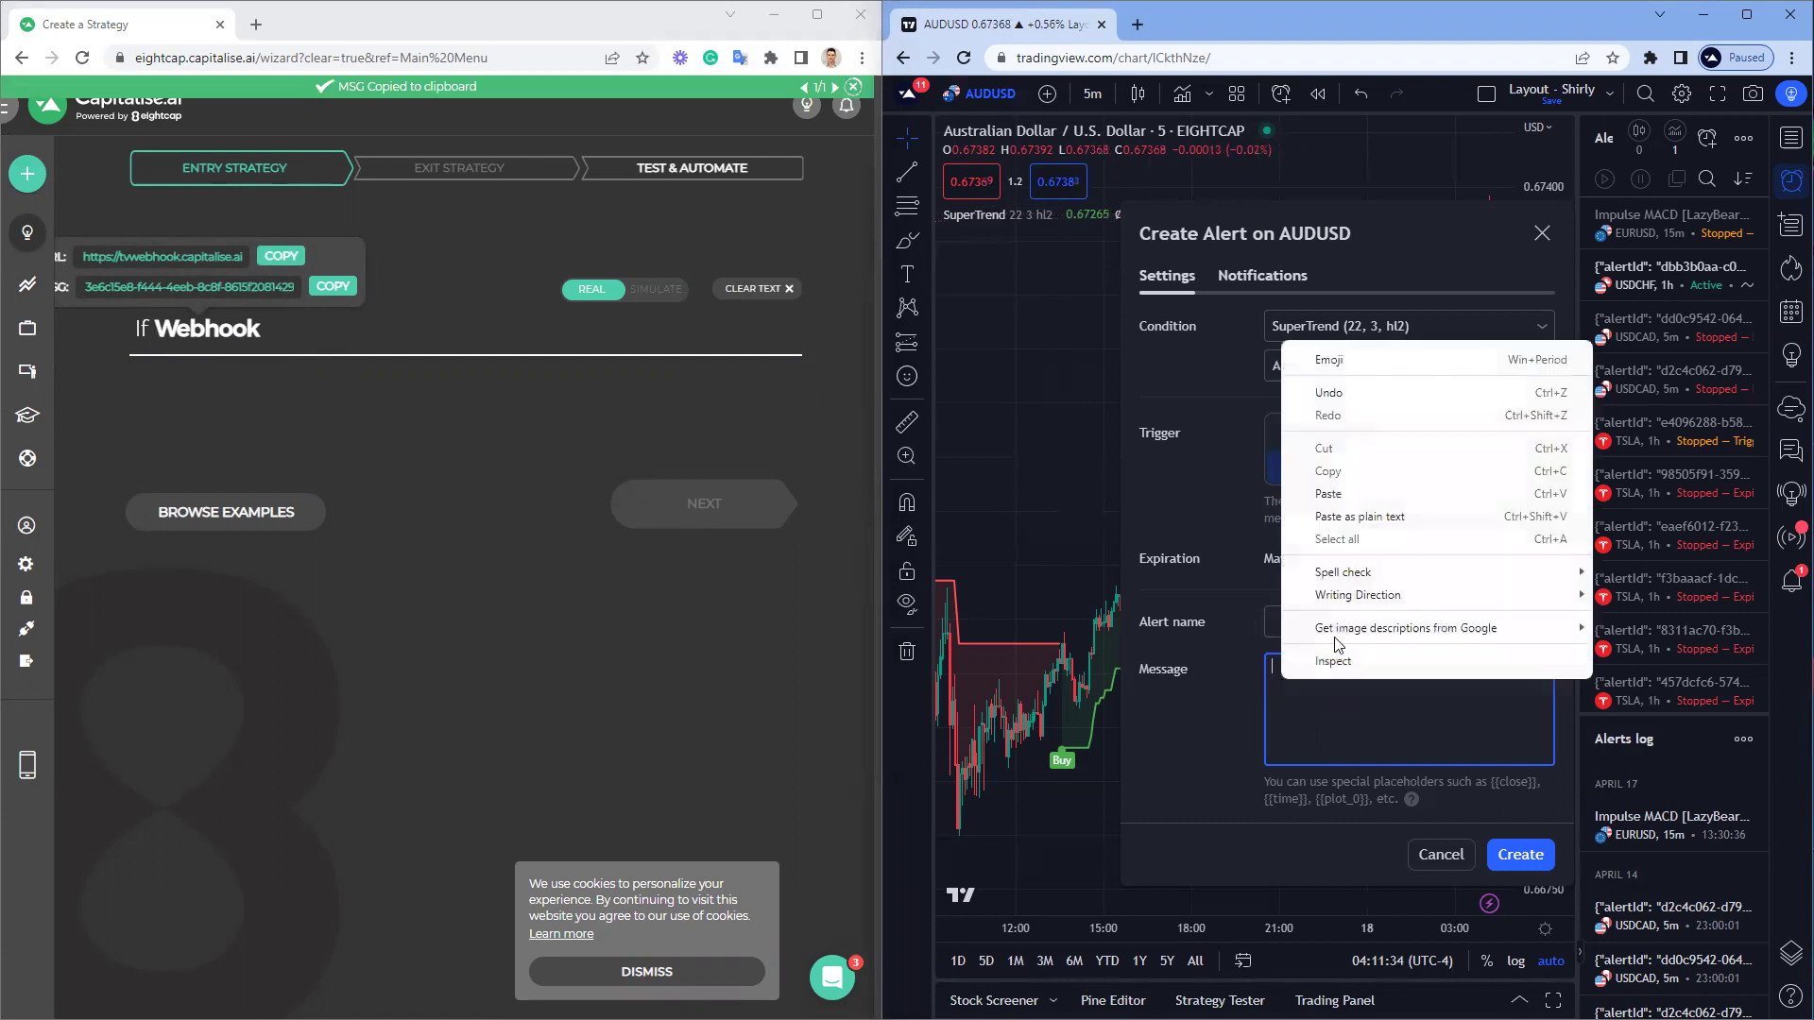
pyautogui.click(1357, 493)
pyautogui.click(1319, 623)
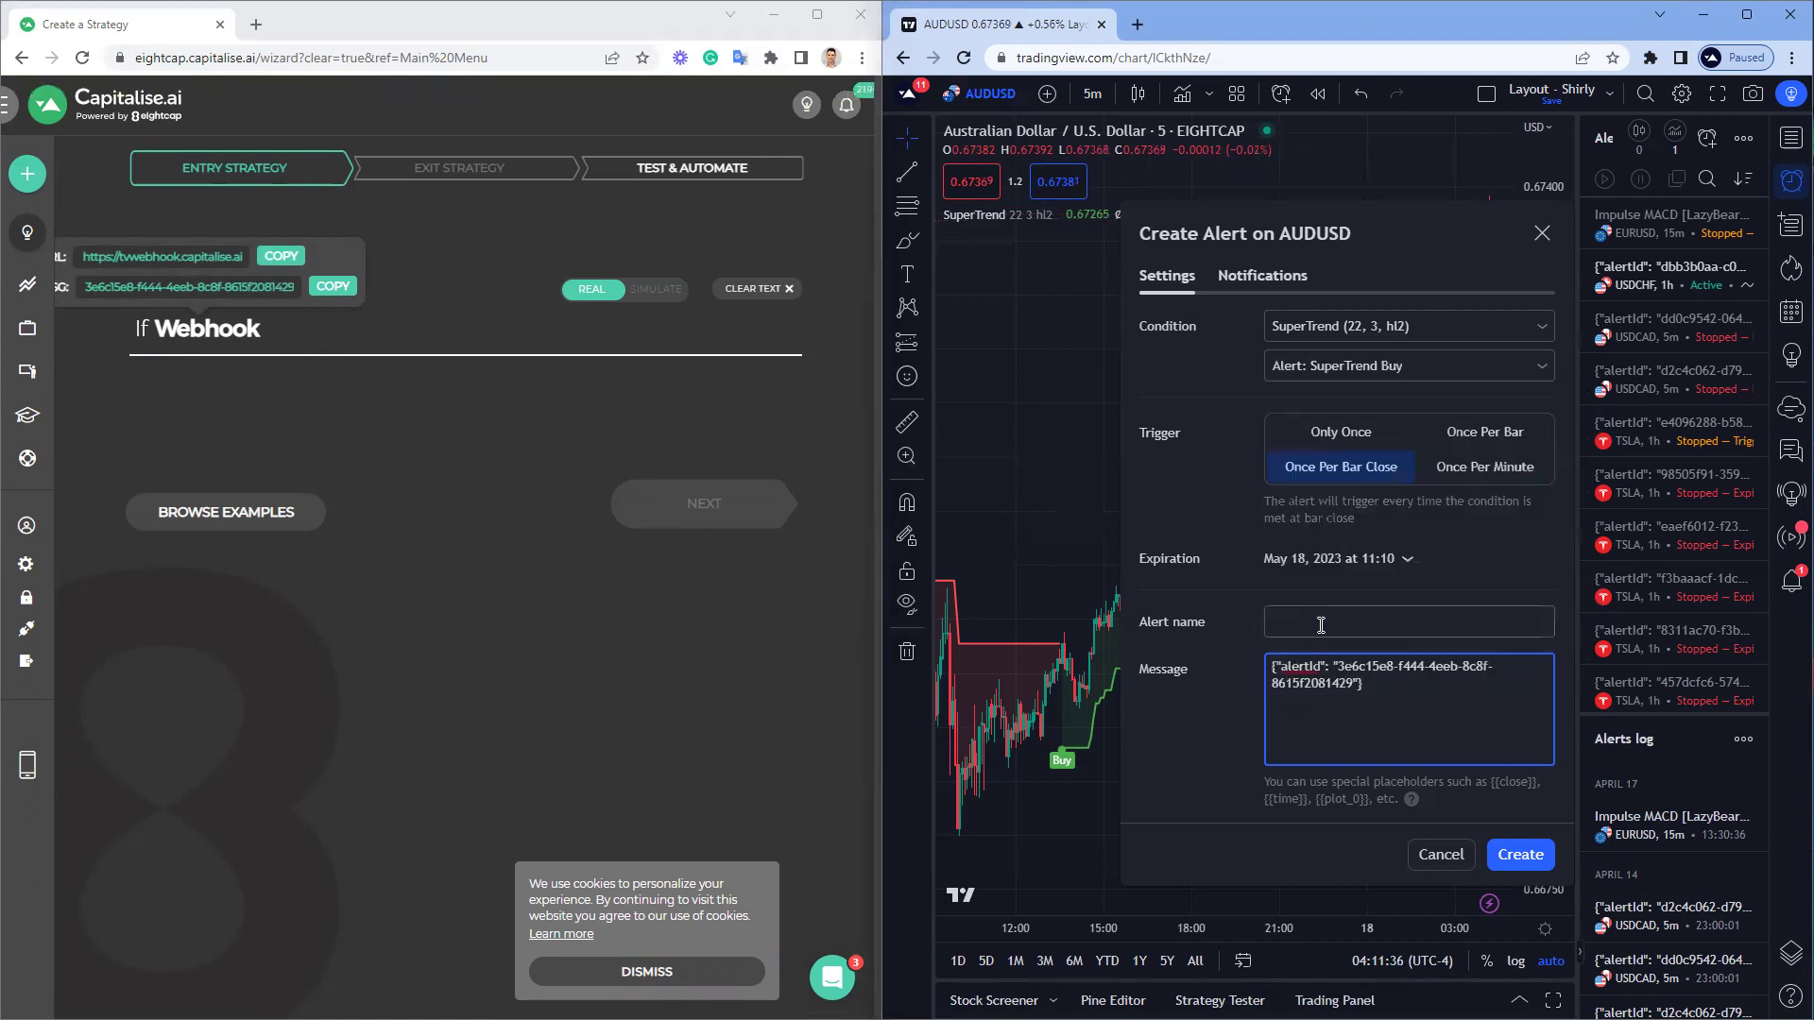
pyautogui.write('Eighty')
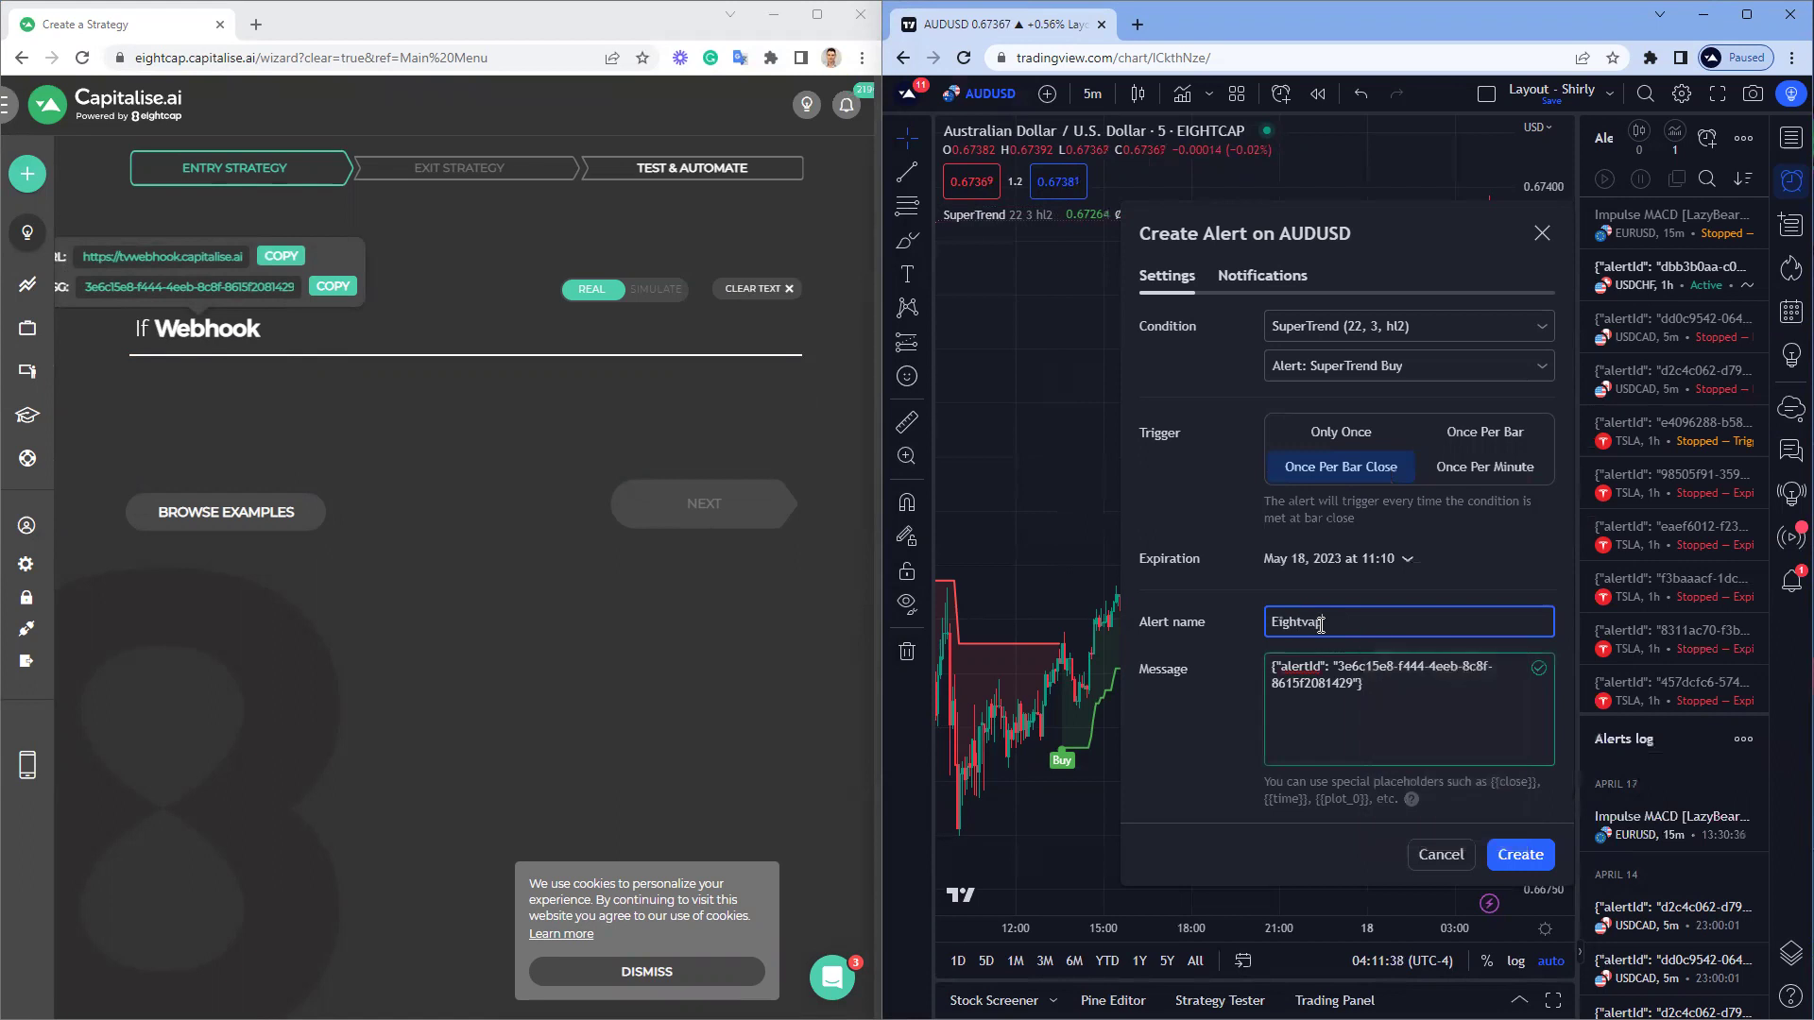
pyautogui.press('BackSpace')
pyautogui.press('BackSpace')
pyautogui.write('ap - S')
pyautogui.write('T b')
pyautogui.write('uy AUDUSD ')
pyautogui.write('5min')
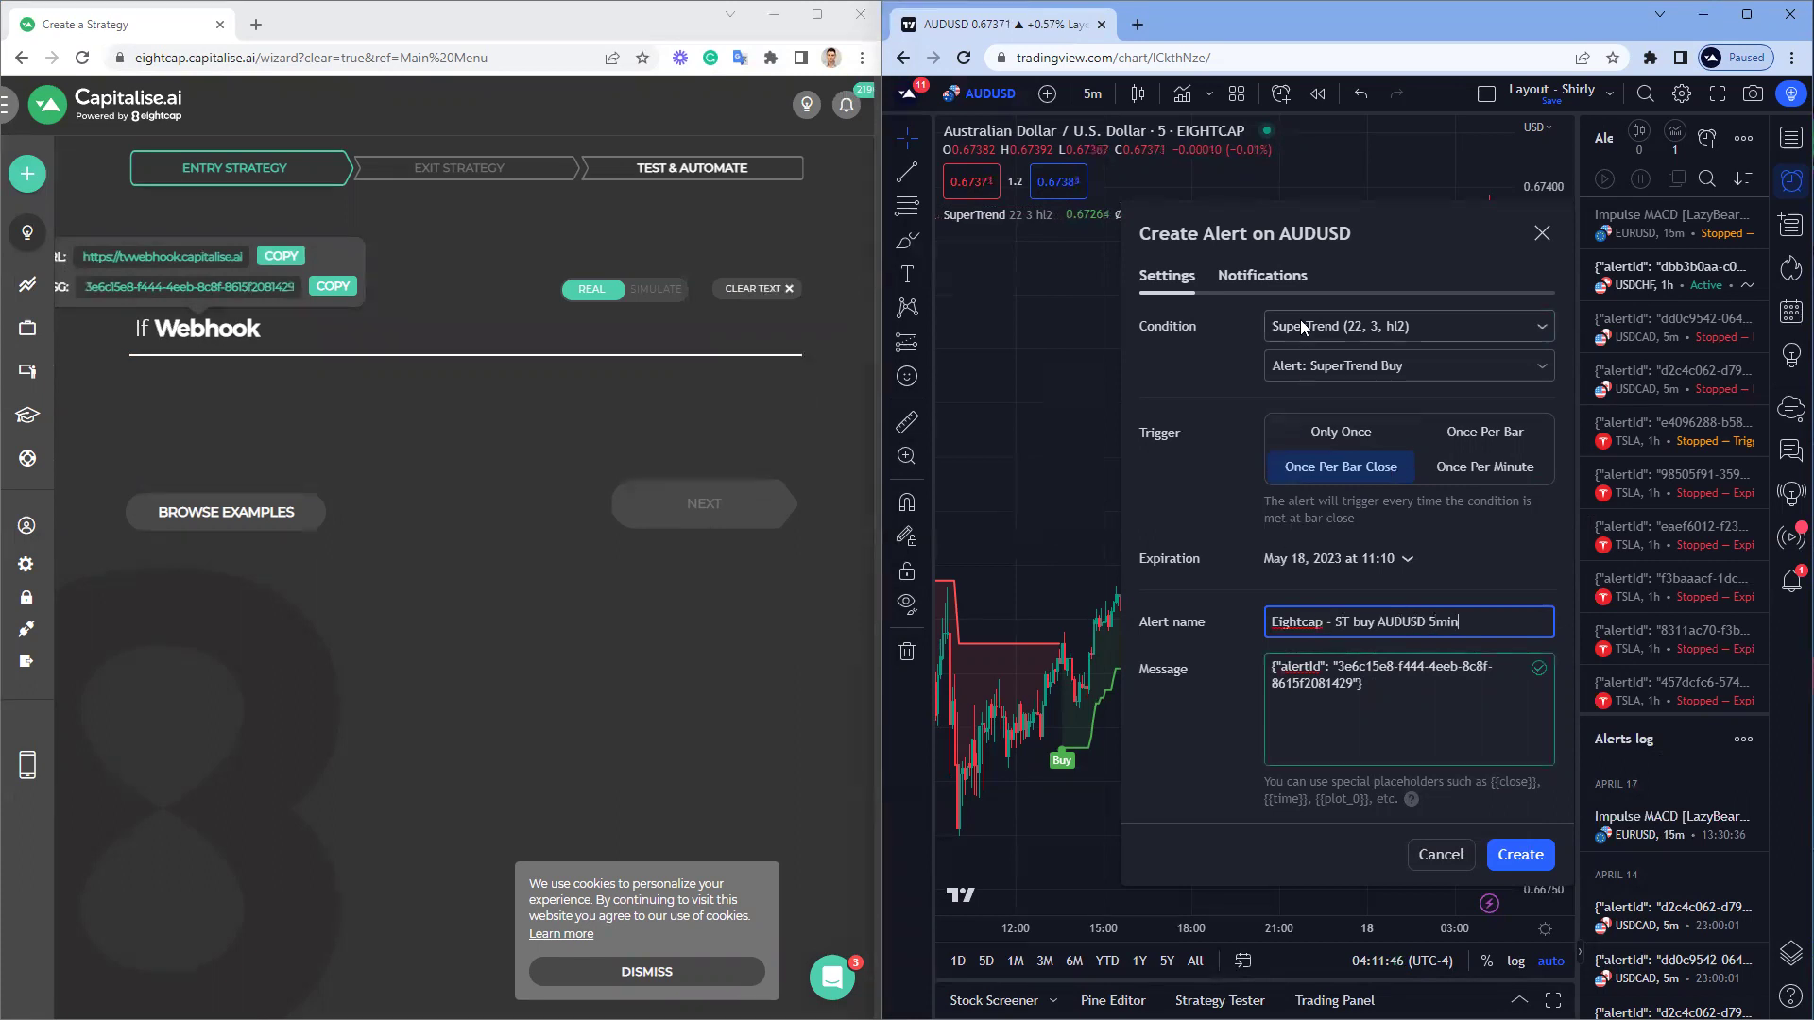
# Clear the old address from the alert's Webhook URL and keep the Webhook URL option checked
pyautogui.click(1270, 282)
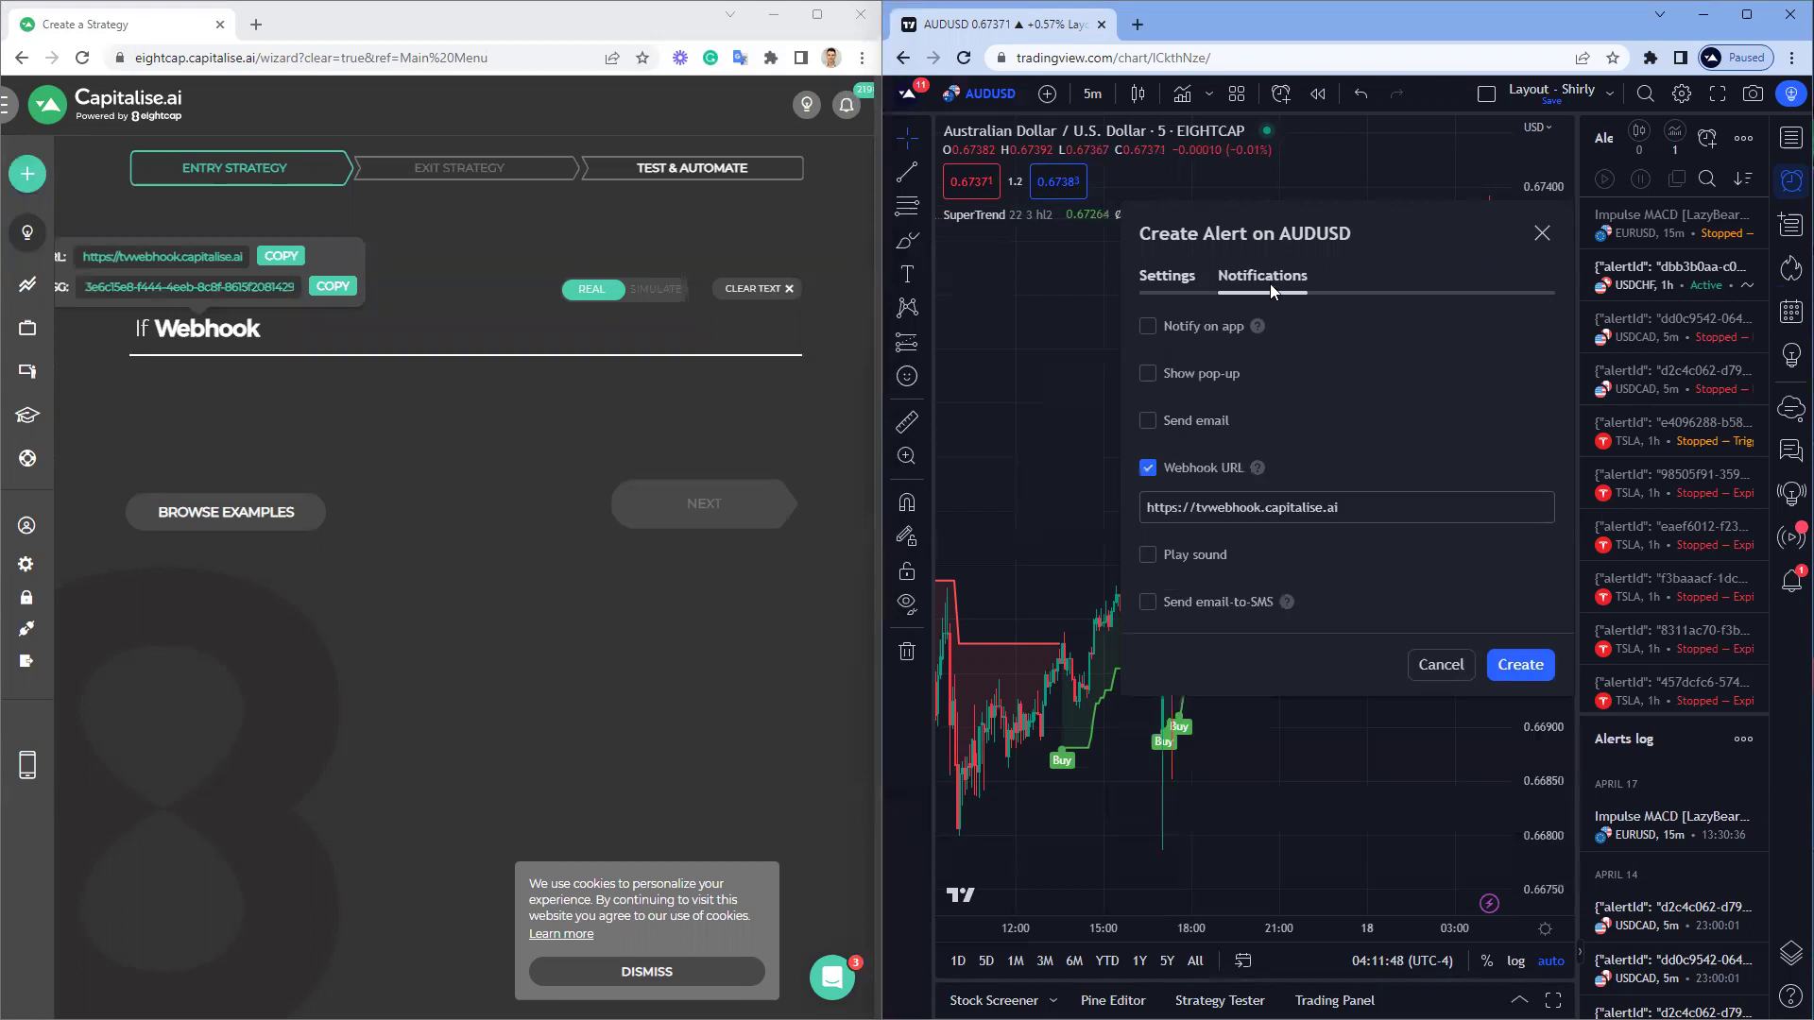
pyautogui.doubleClick(1199, 506)
pyautogui.moveTo(1199, 507); pyautogui.dragTo(1135, 510)
pyautogui.press('BackSpace')
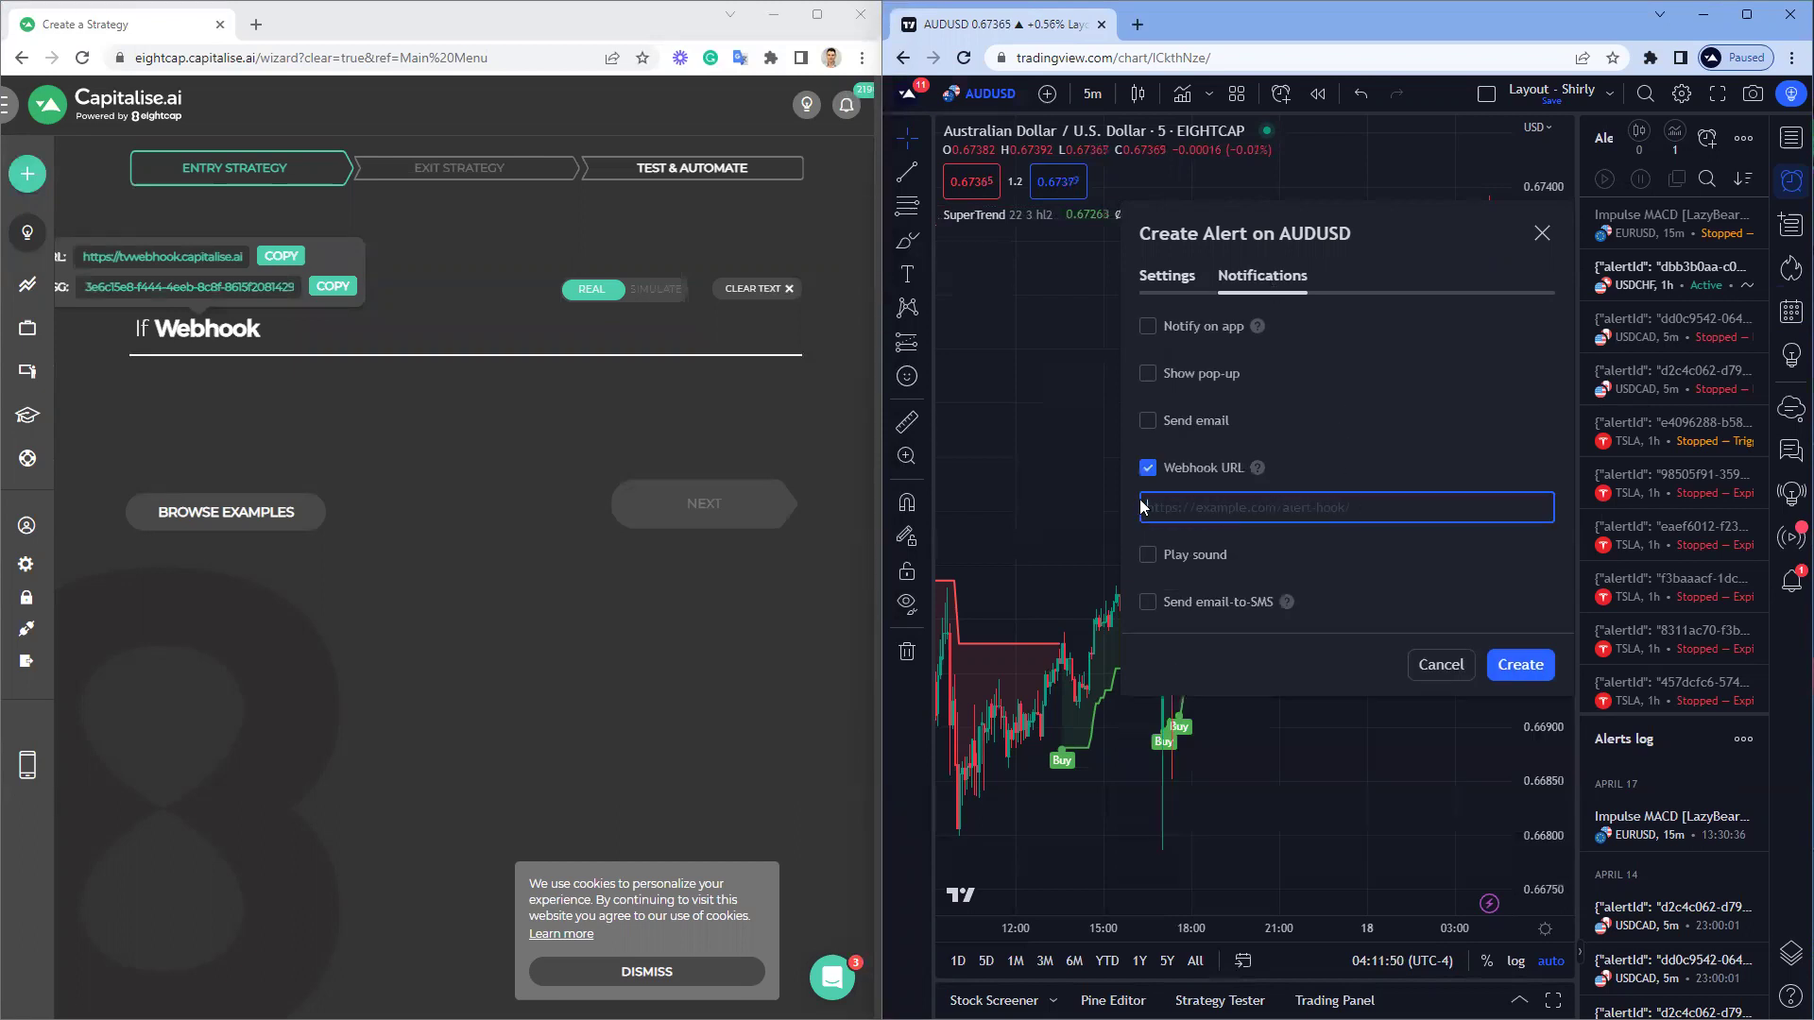
pyautogui.click(1147, 469)
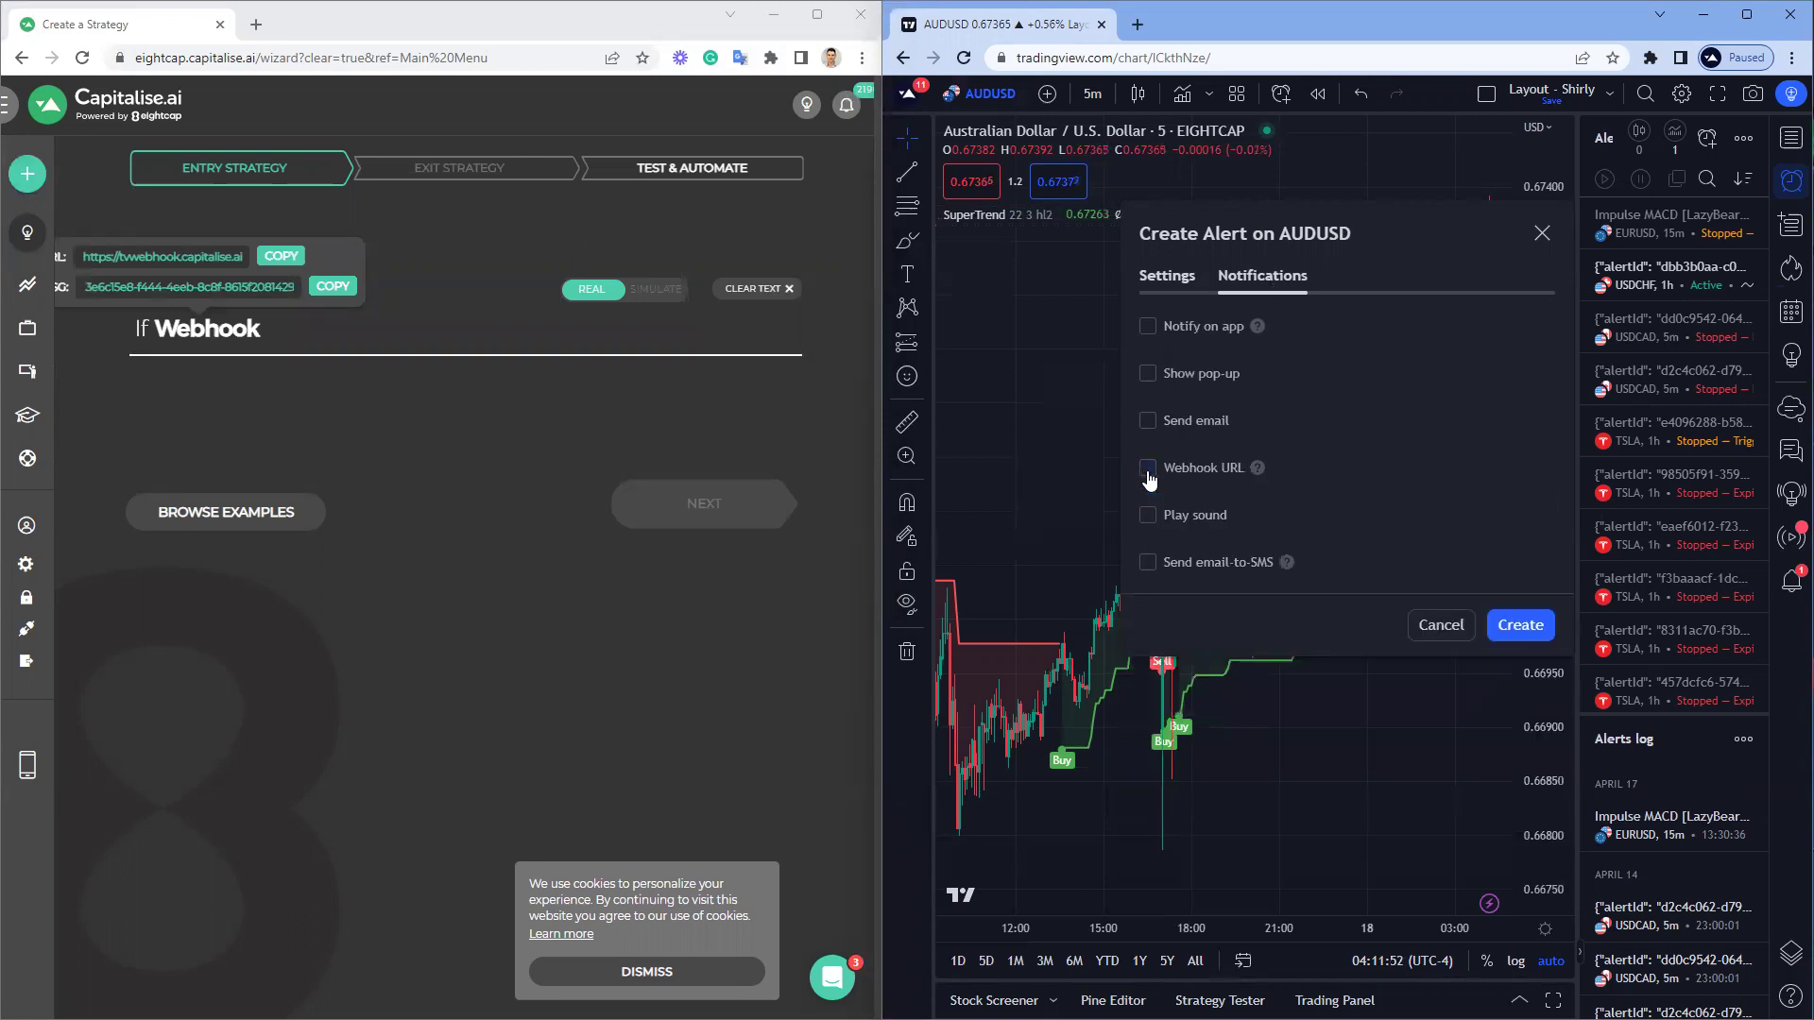
pyautogui.click(1147, 470)
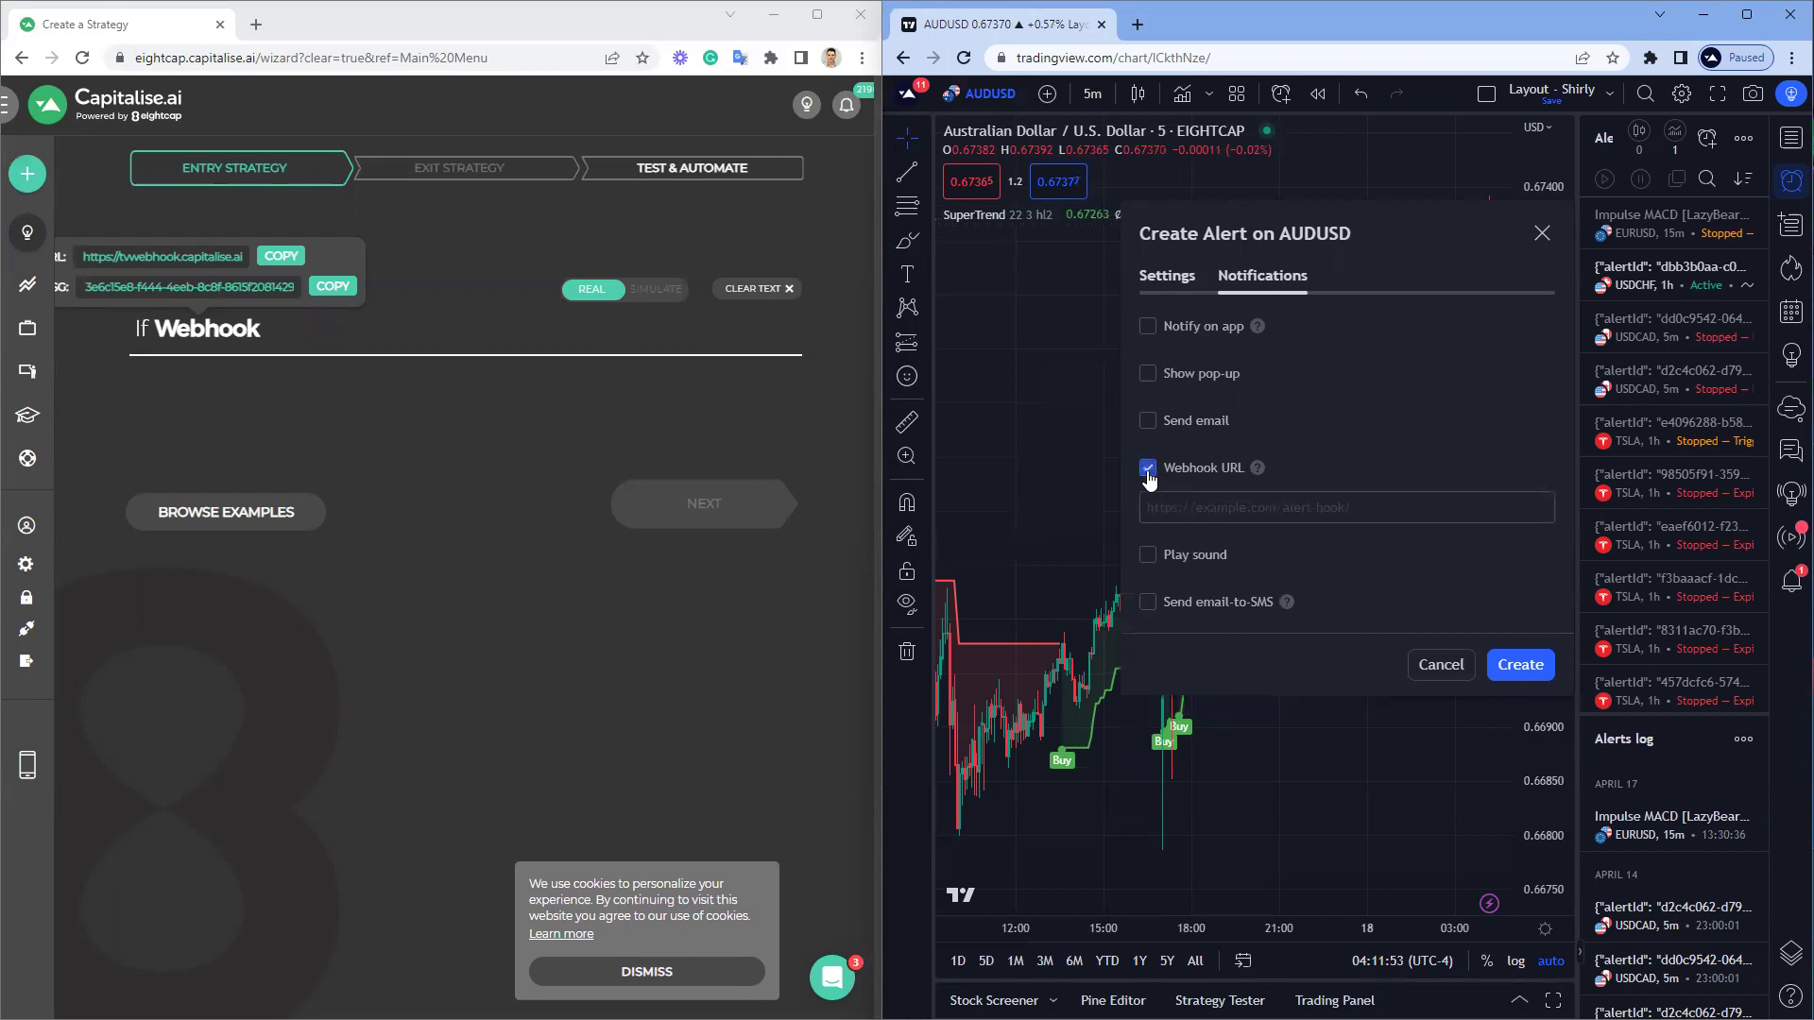
# Paste the Capitalise.ai webhook URL into the alert and create it
pyautogui.click(281, 267)
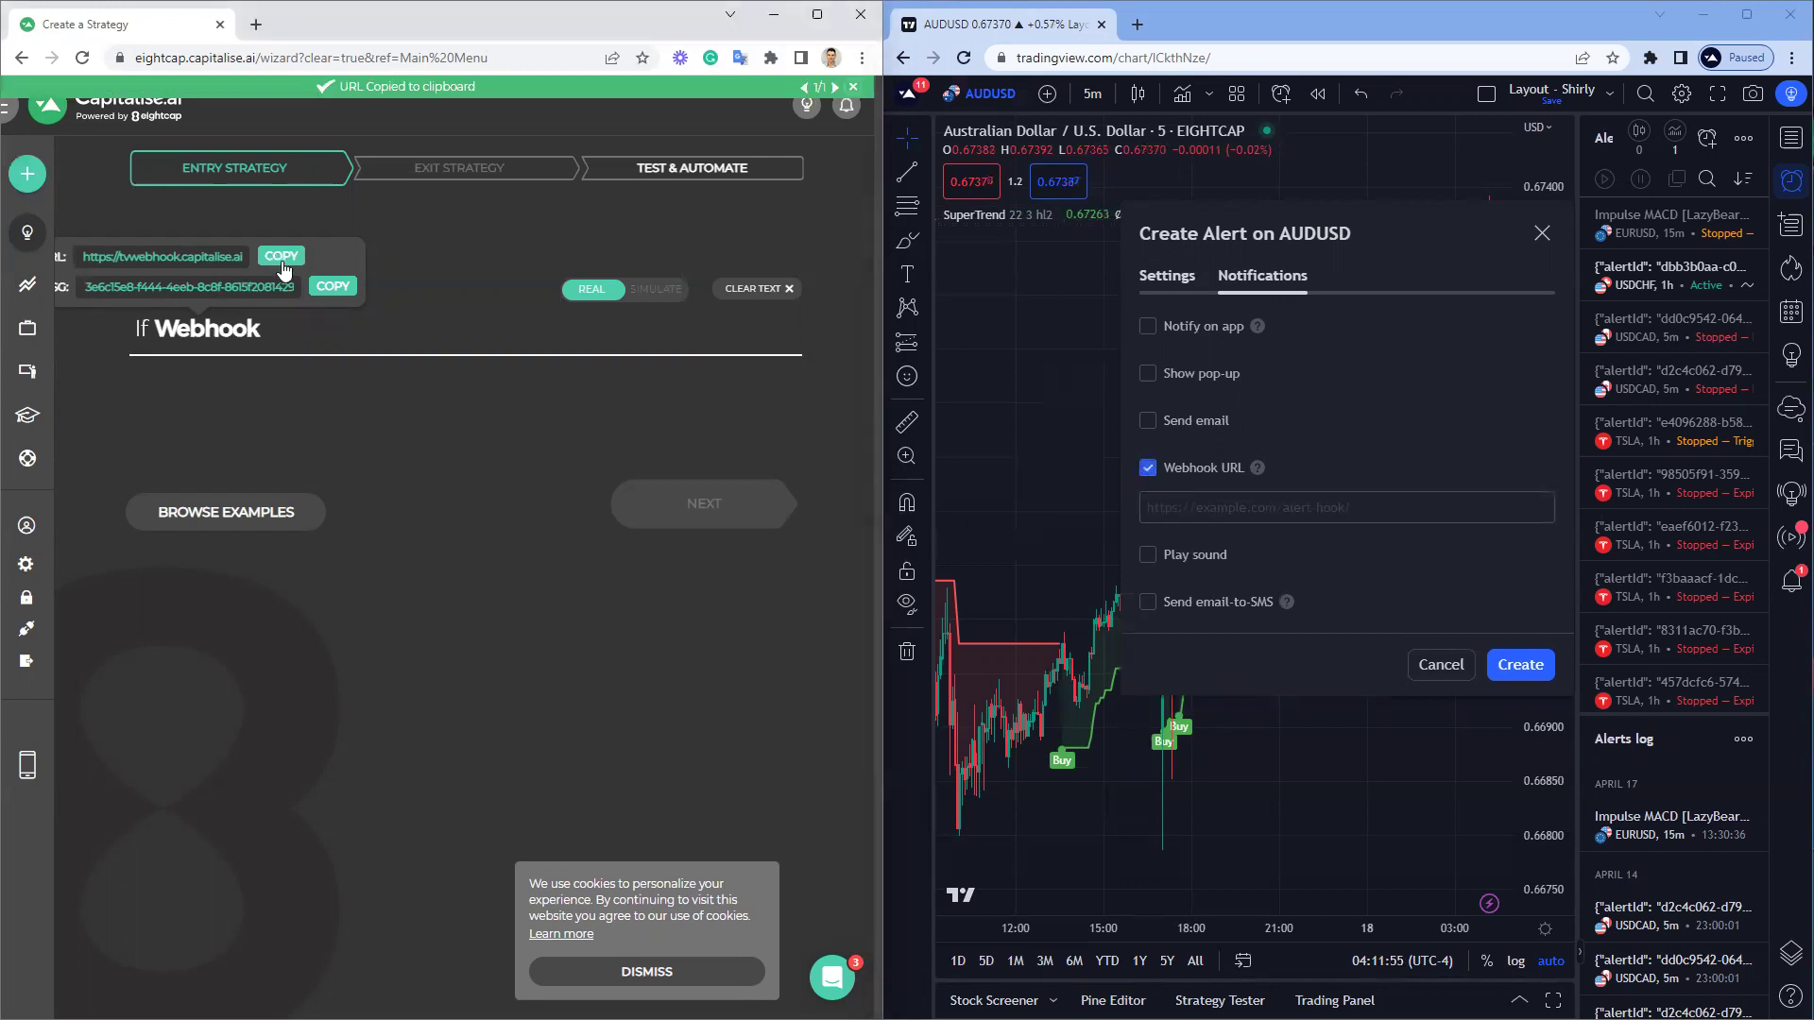
pyautogui.click(1241, 510)
pyautogui.rightClick(1240, 511)
pyautogui.click(1317, 655)
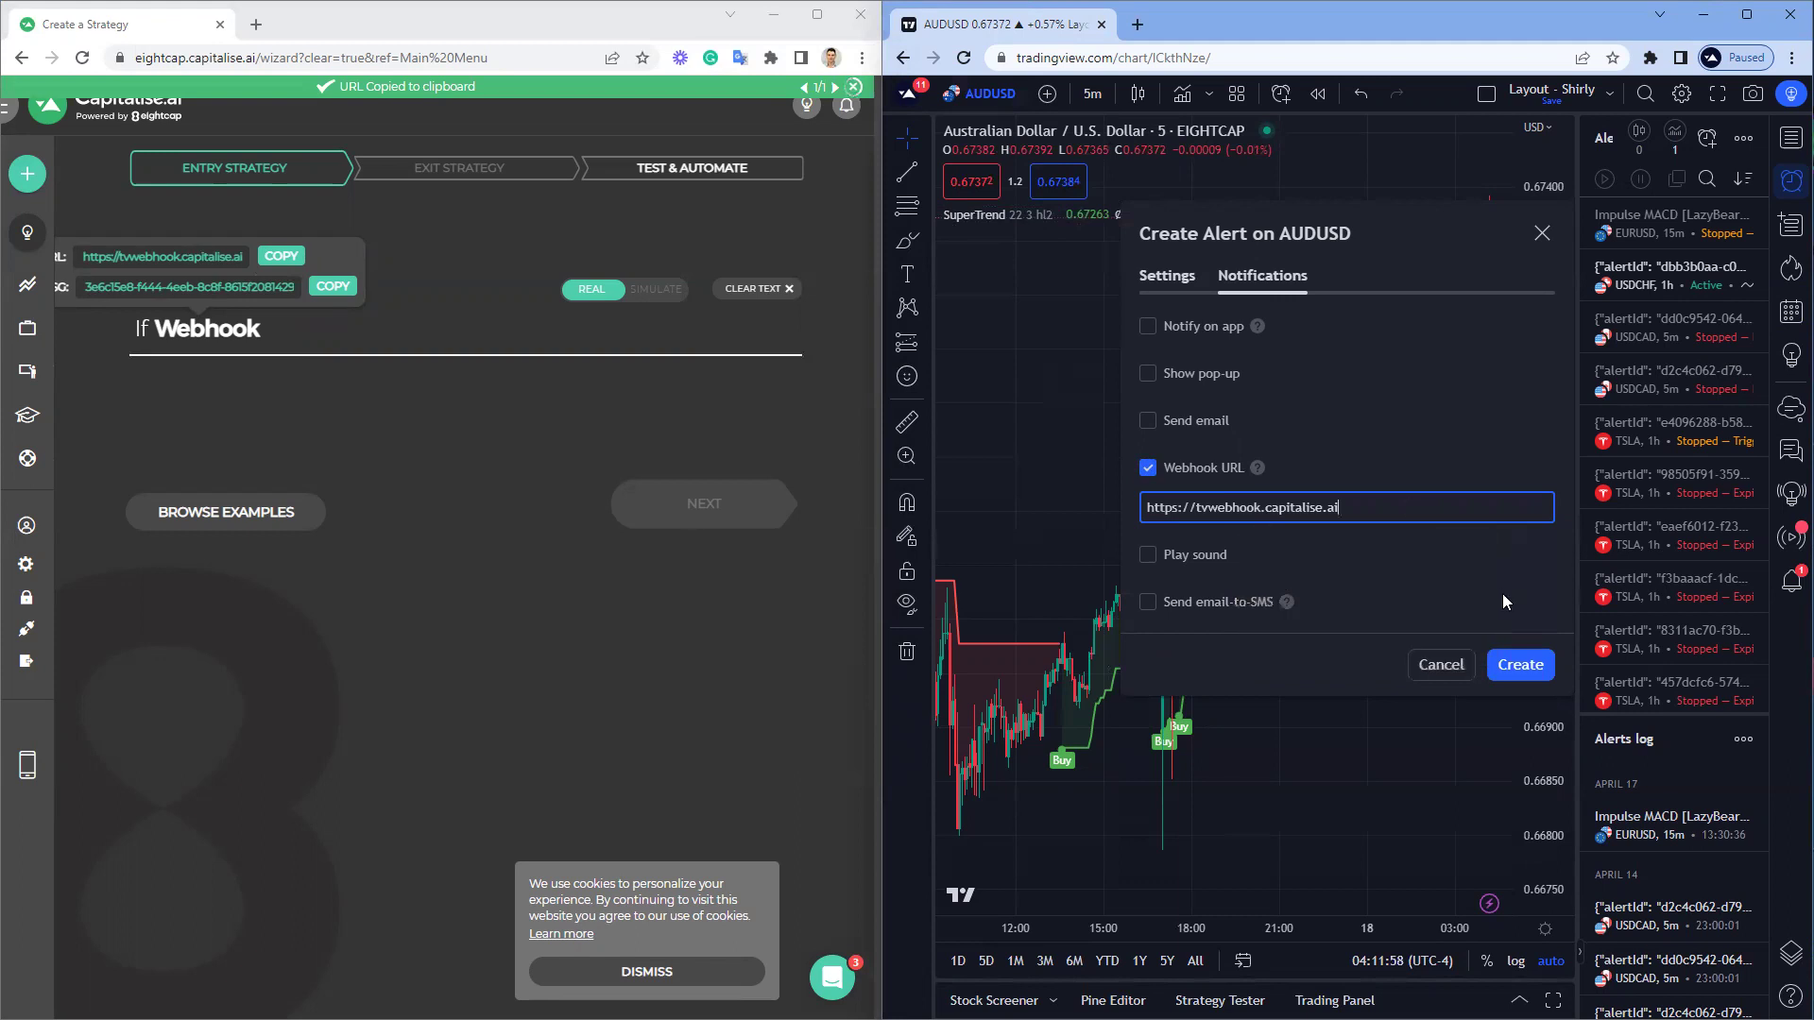
pyautogui.click(1523, 665)
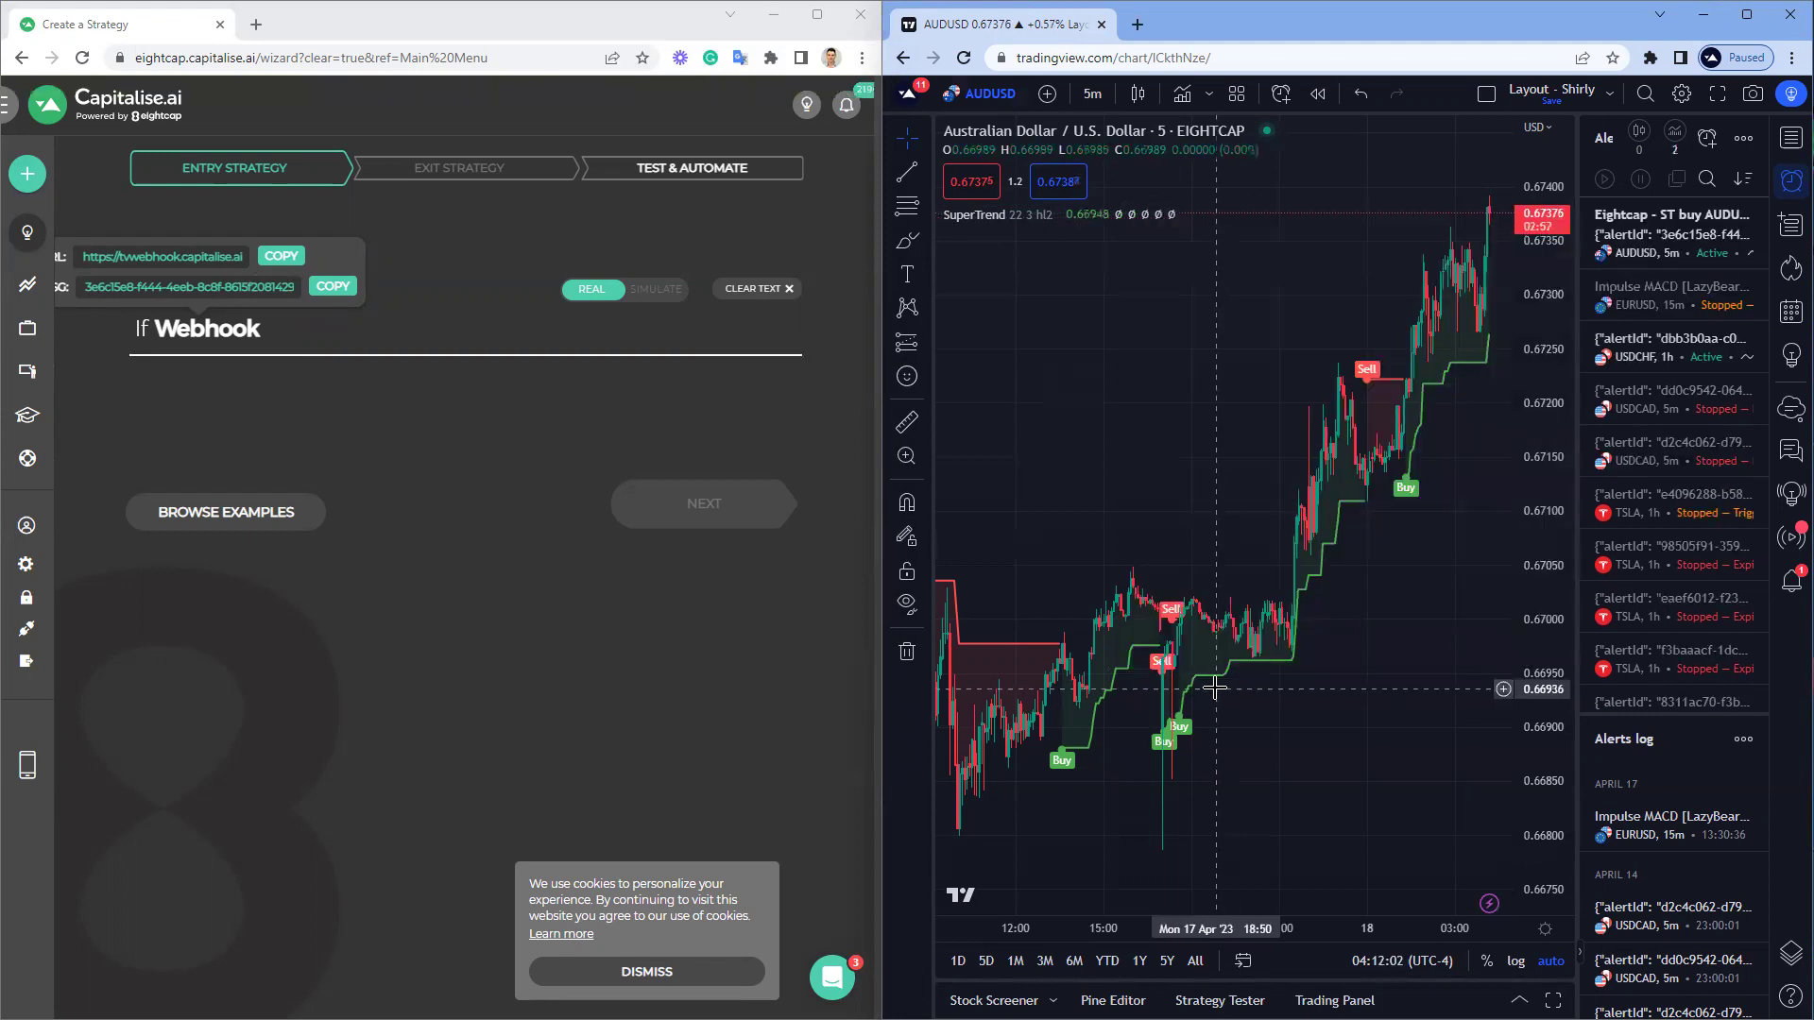
# Place the cursor after 'If Webhook' in the condition to add ' triggers '
pyautogui.click(376, 338)
pyautogui.write('triggers')
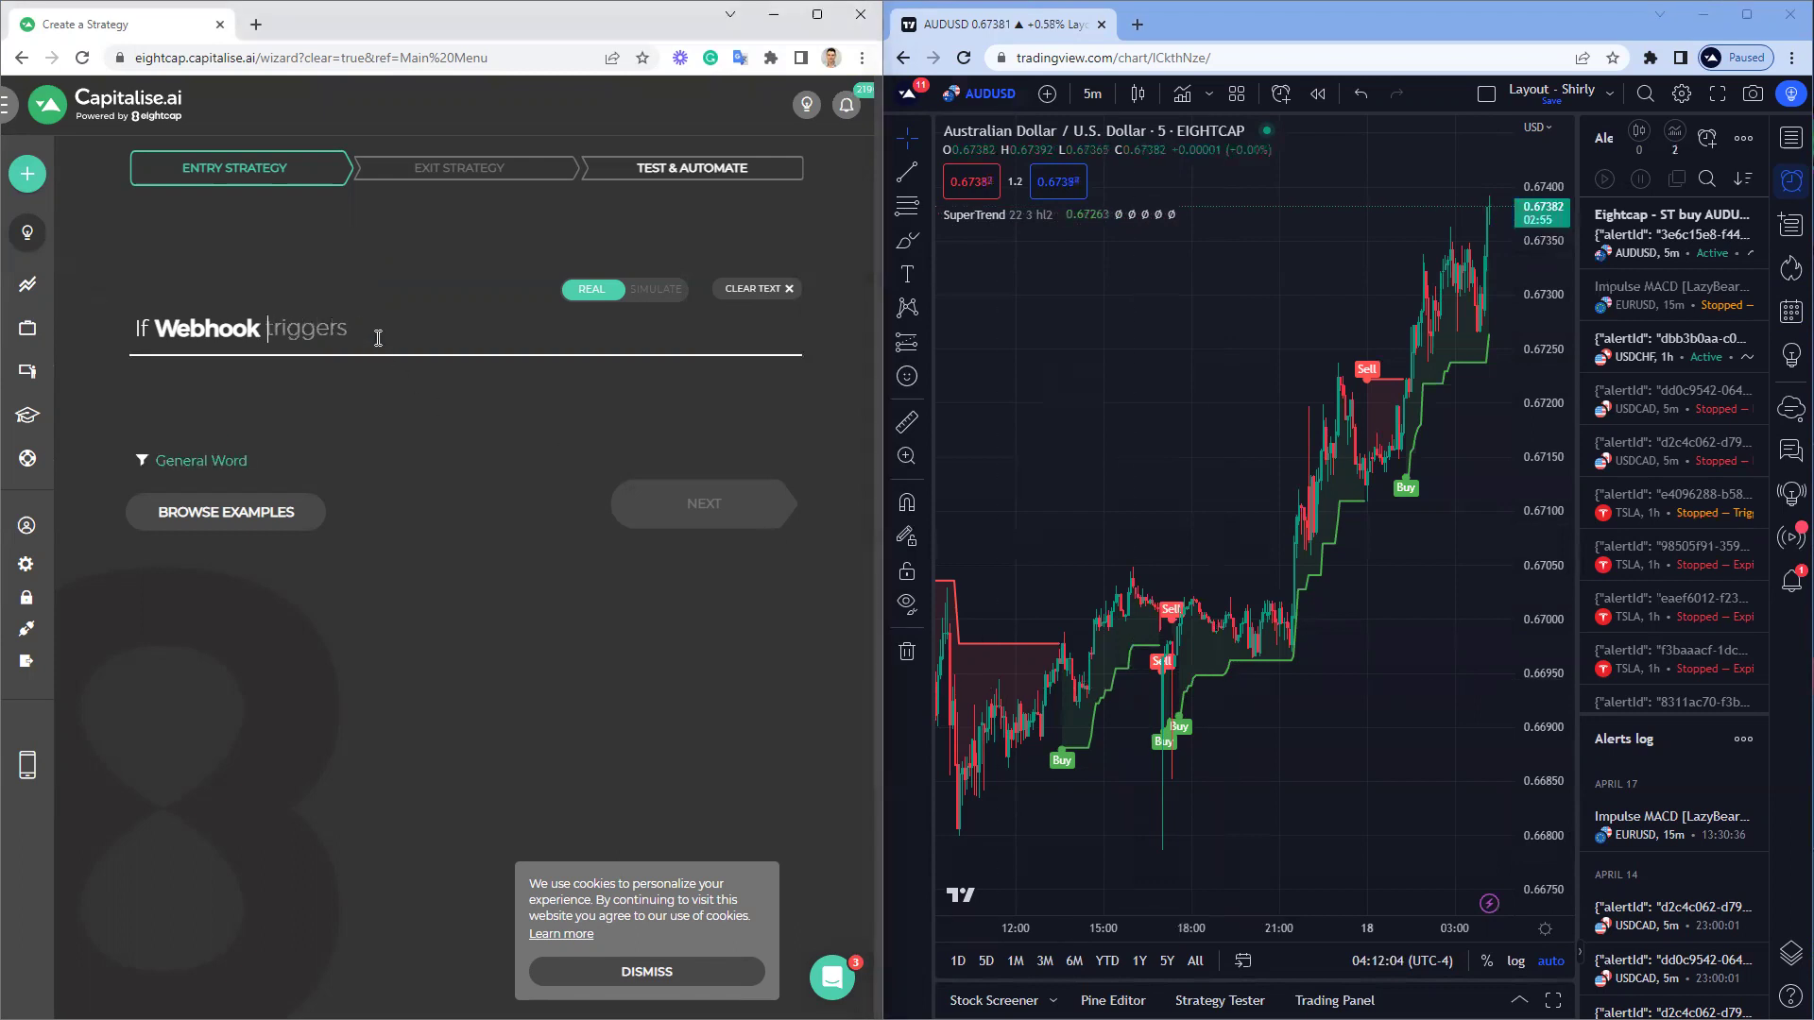